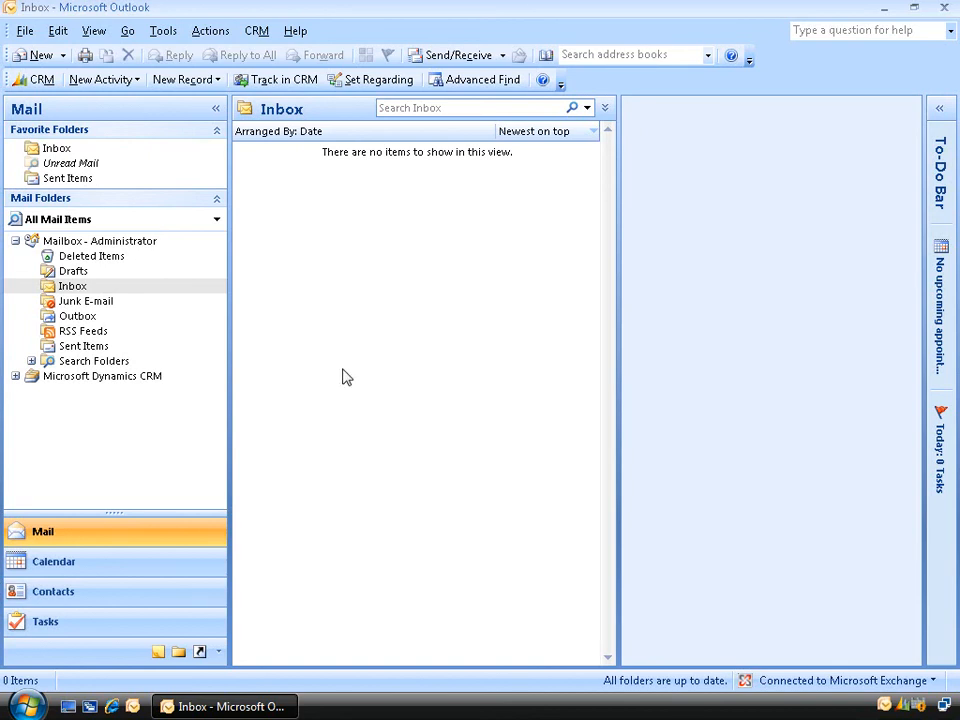
# Open the Leads list in the Marketing area of Microsoft Dynamics CRM
pyautogui.click(15, 377)
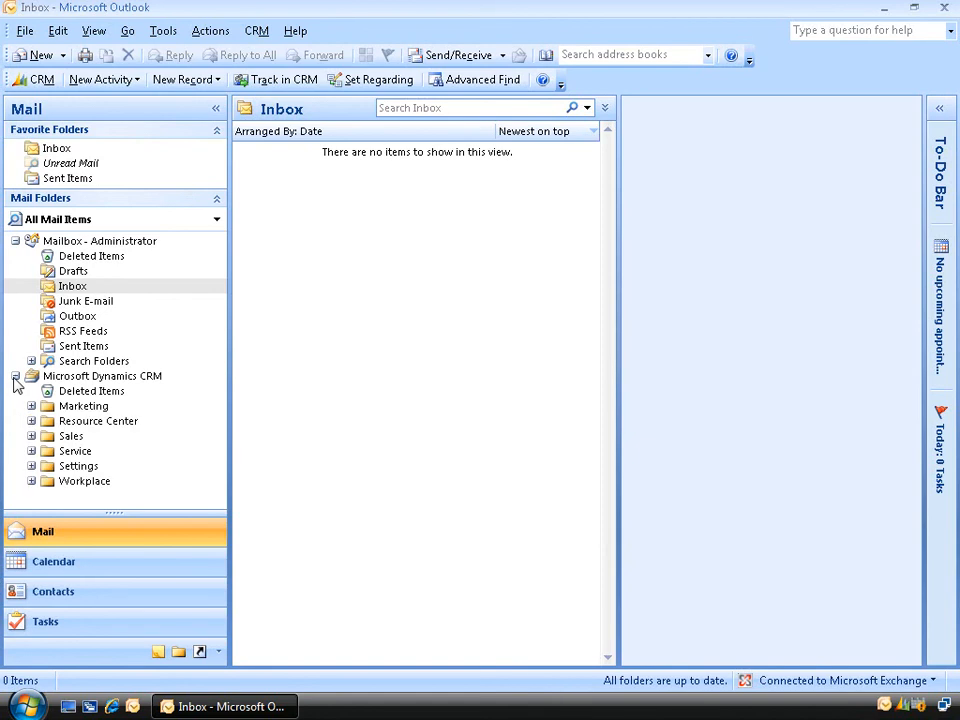
pyautogui.click(83, 407)
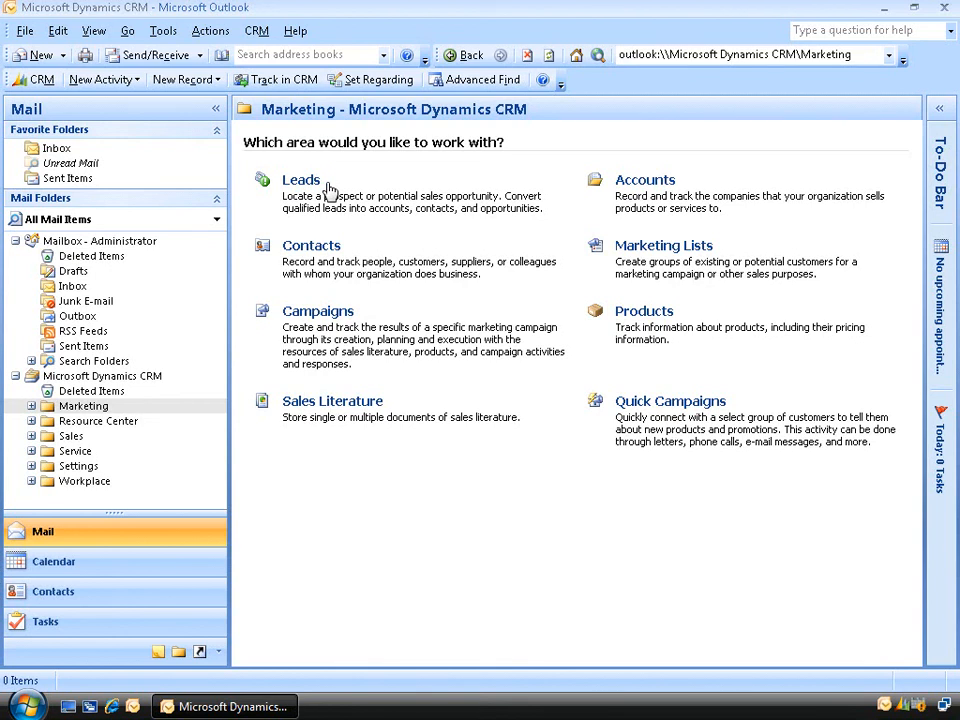
pyautogui.click(301, 181)
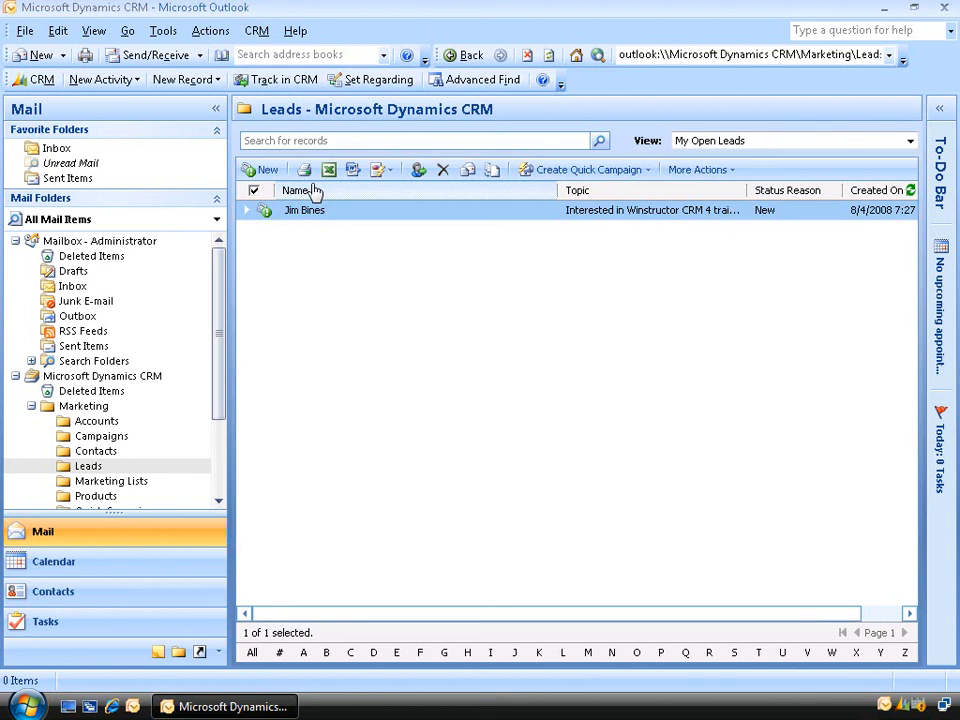
# Create a new marketing list named "CRM 4 Training Campaign" with the member type Lead
pyautogui.click(112, 481)
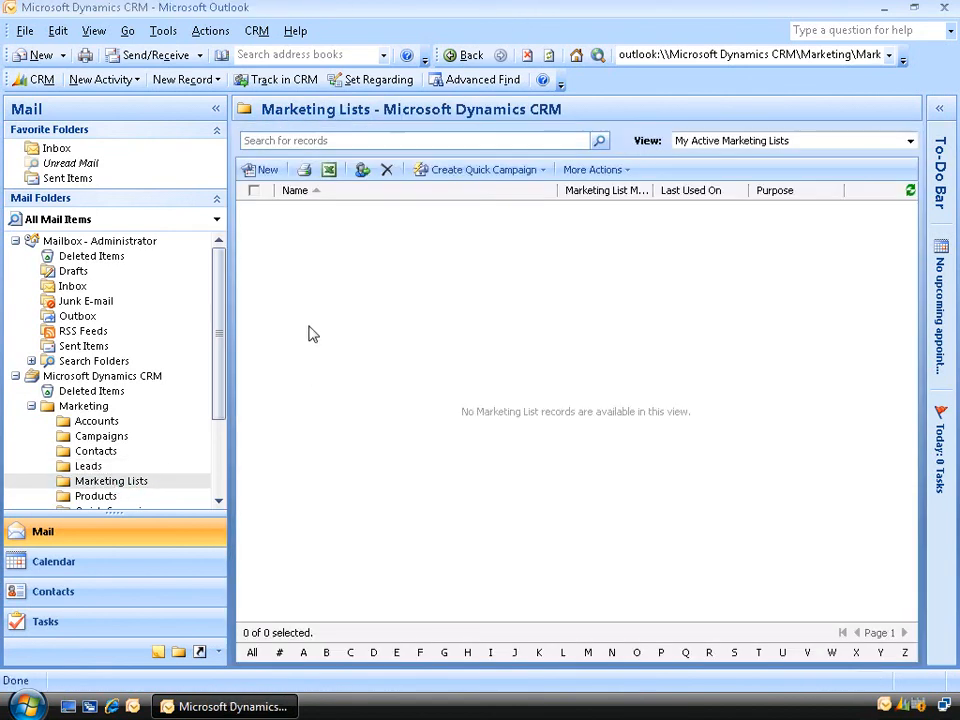
pyautogui.click(266, 170)
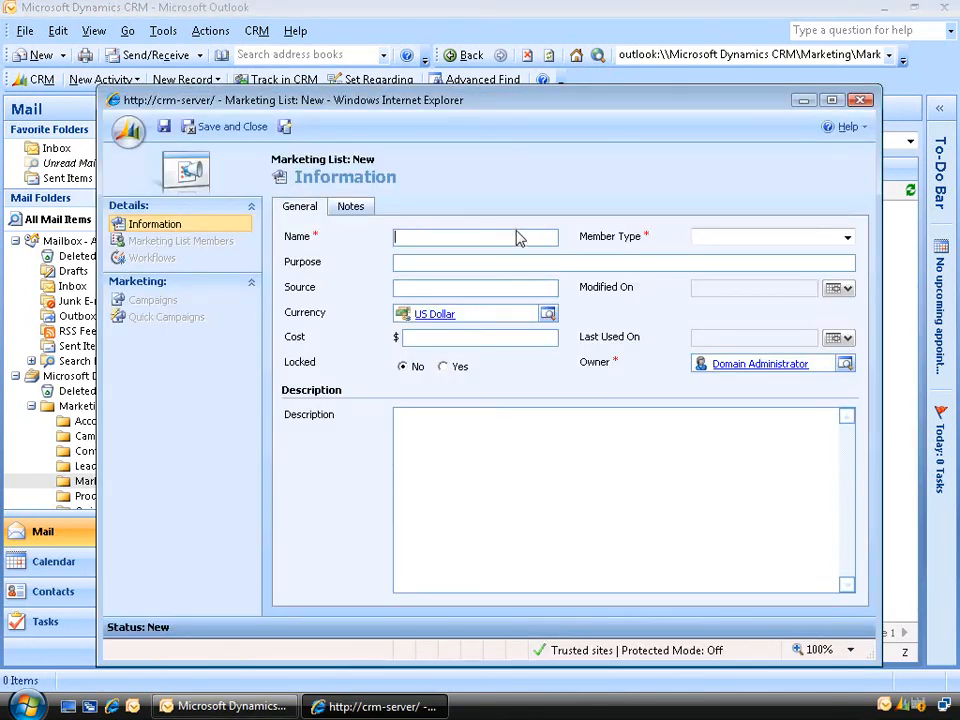
pyautogui.write('CRM 4 Training Campaign')
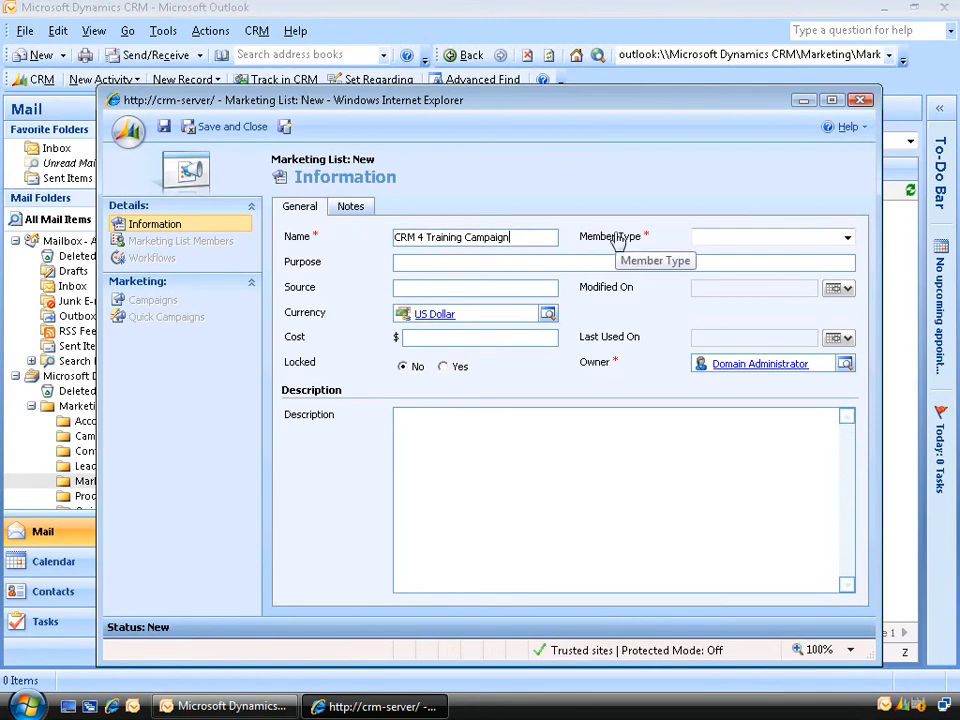
pyautogui.click(845, 237)
pyautogui.click(823, 290)
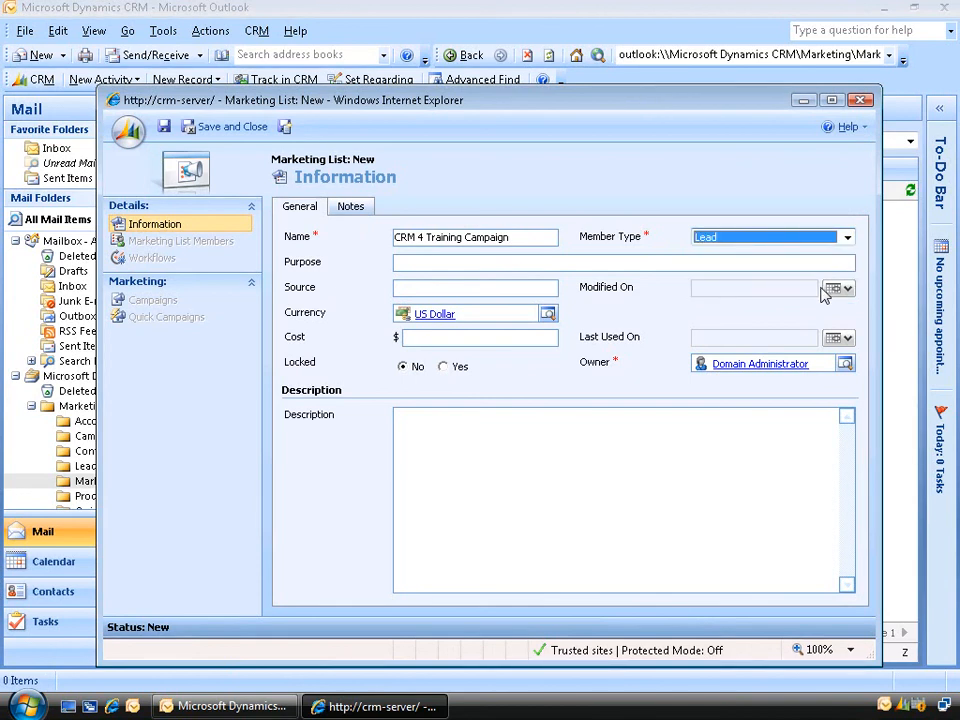
pyautogui.click(788, 237)
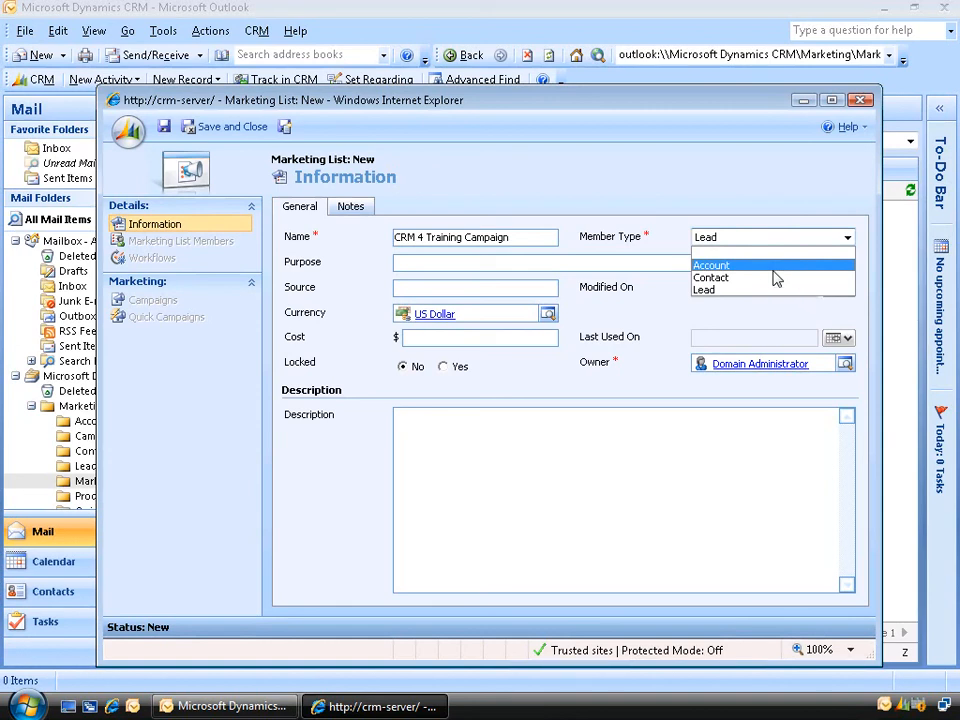
# Set the marketing list's purpose to "Sell Training" and its source to "Trade Show", and save the record
pyautogui.click(645, 263)
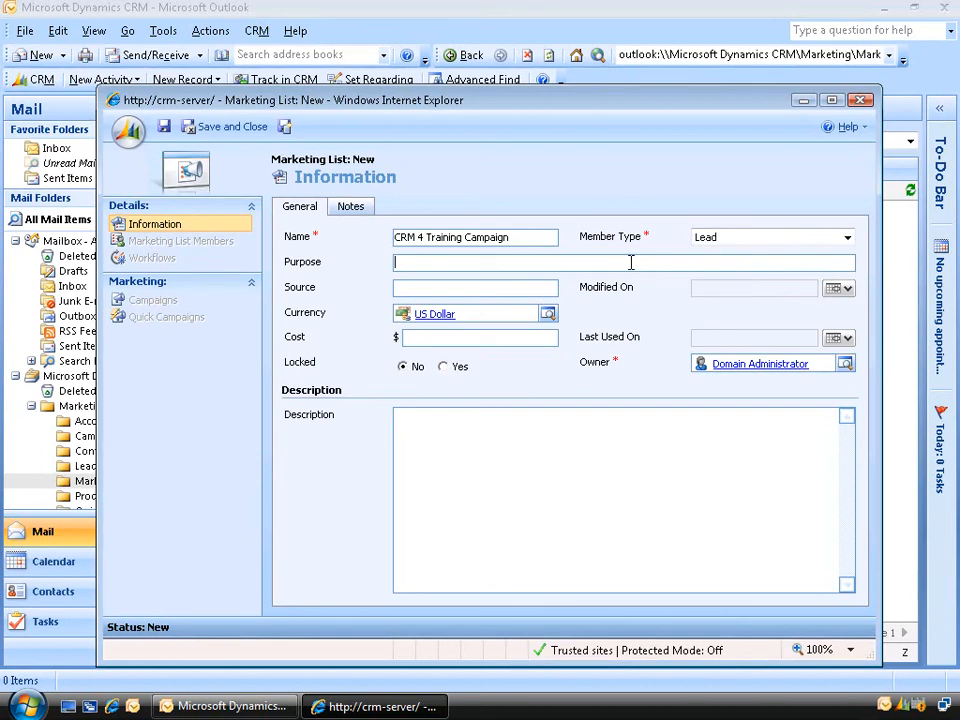
pyautogui.write('Sell Training')
pyautogui.click(540, 284)
pyautogui.write('Trade Show')
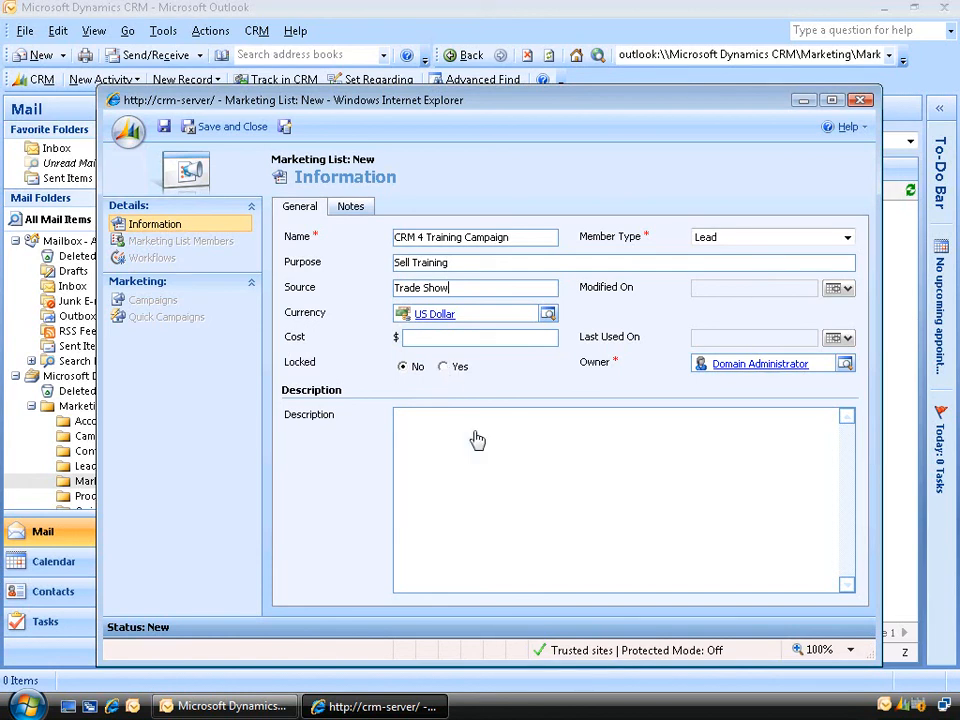
pyautogui.click(507, 440)
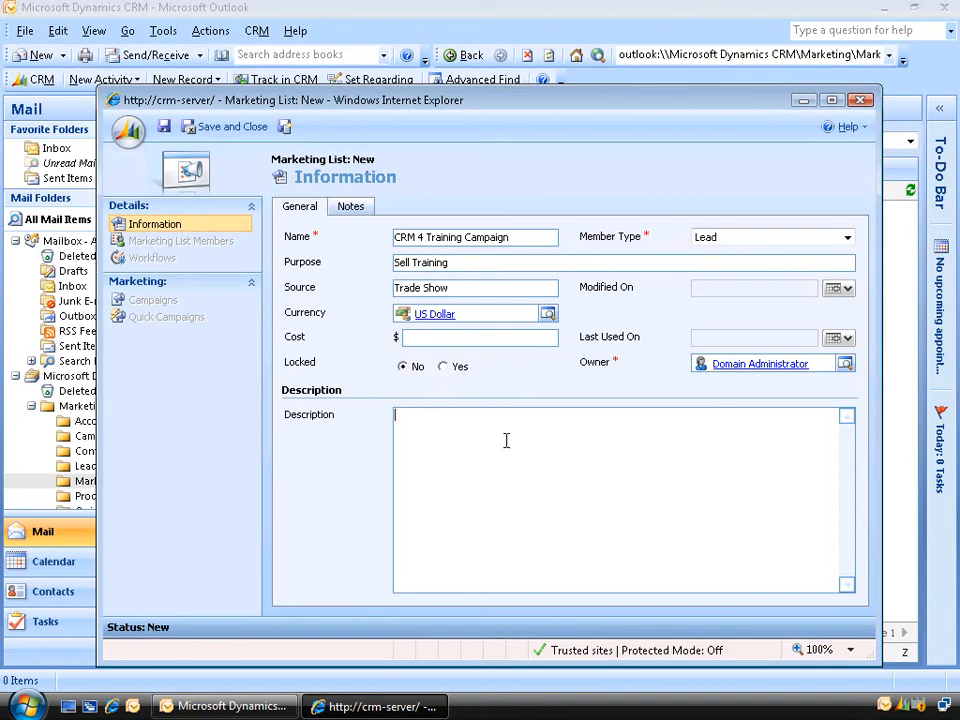
pyautogui.click(352, 207)
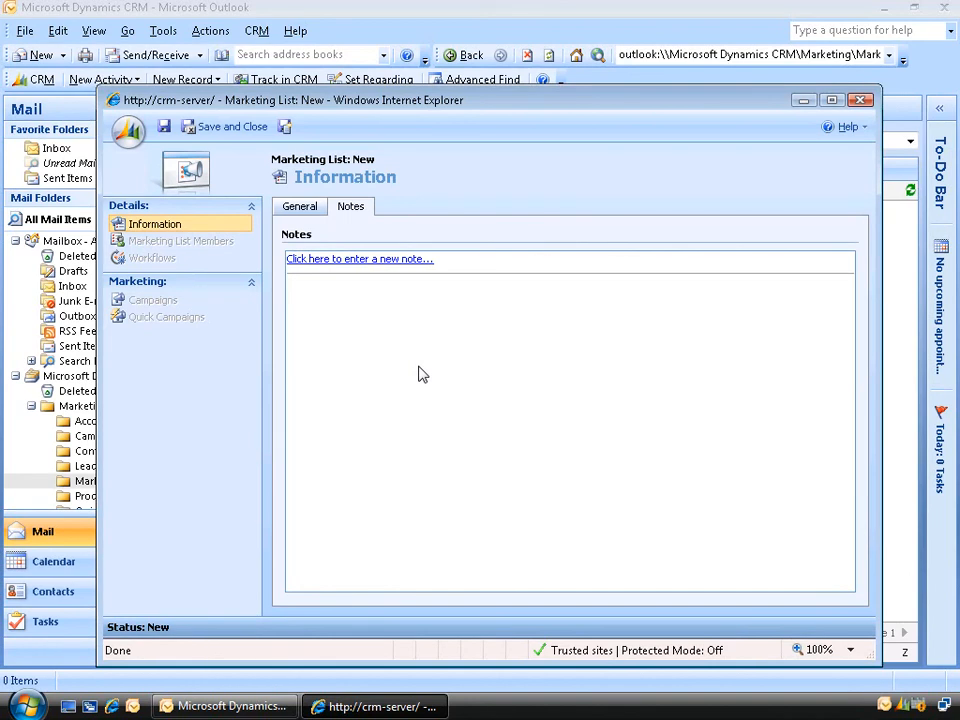
pyautogui.click(165, 128)
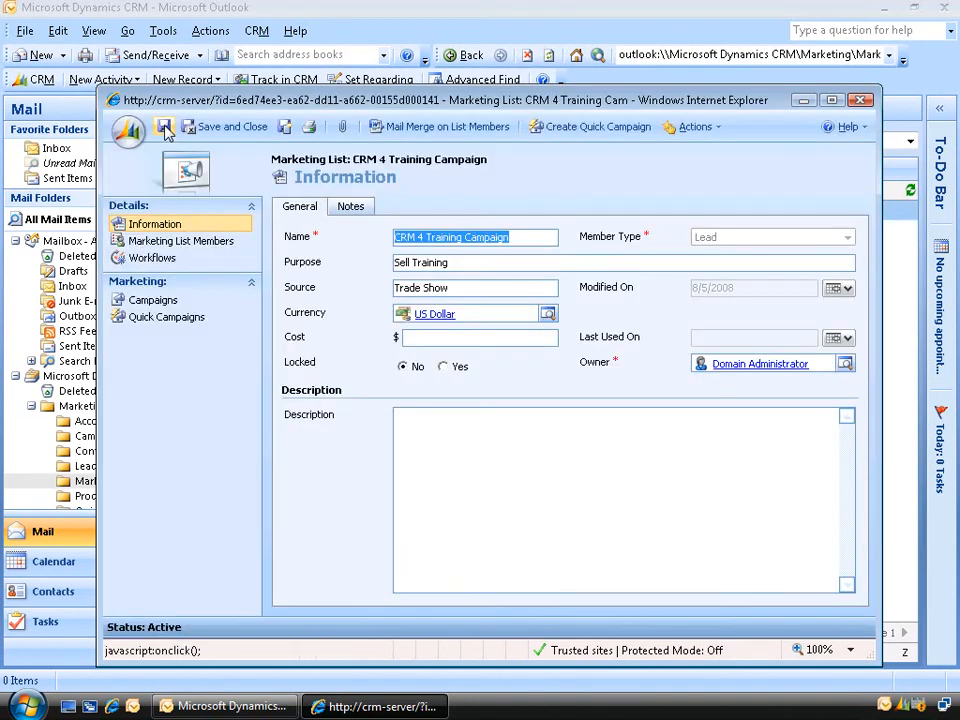
# Start managing the marketing list's members, choosing Advanced Find to add members
pyautogui.click(181, 242)
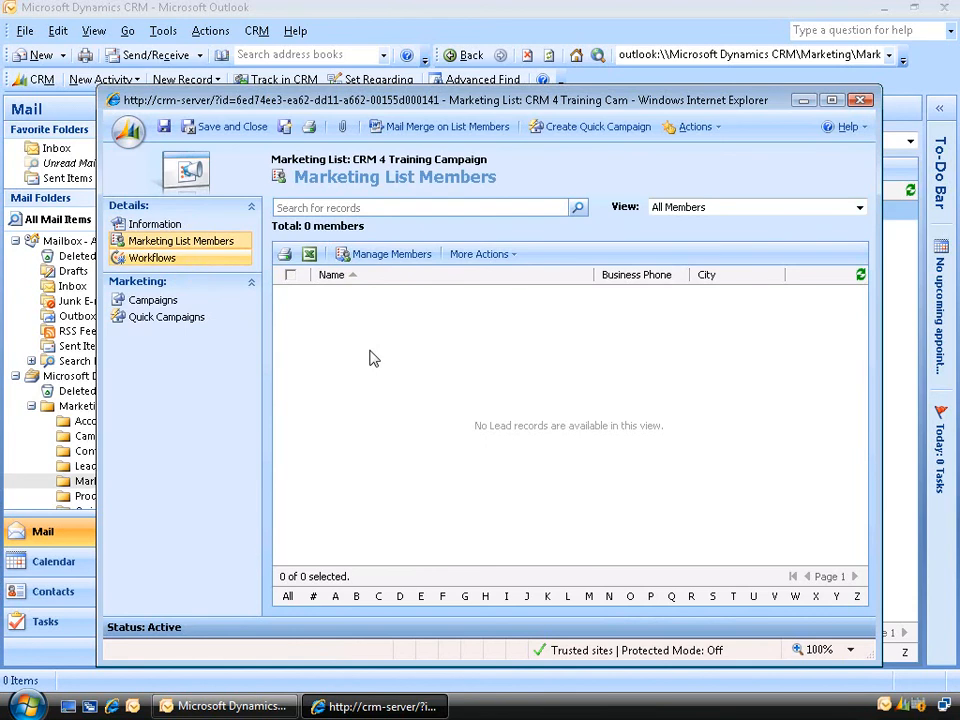
pyautogui.click(403, 257)
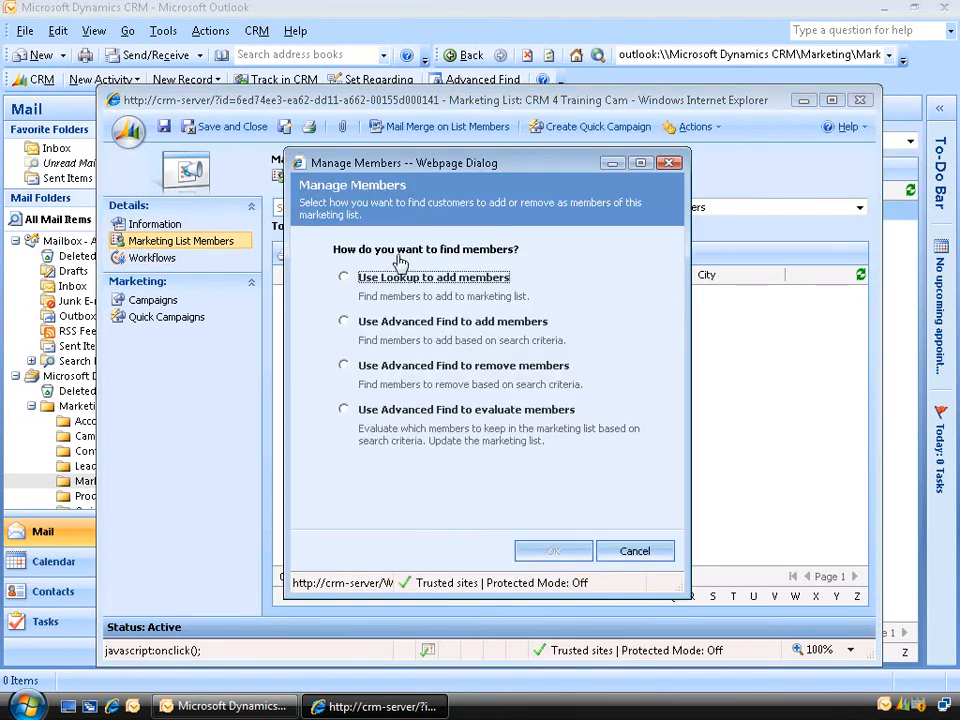
pyautogui.click(466, 289)
pyautogui.click(344, 322)
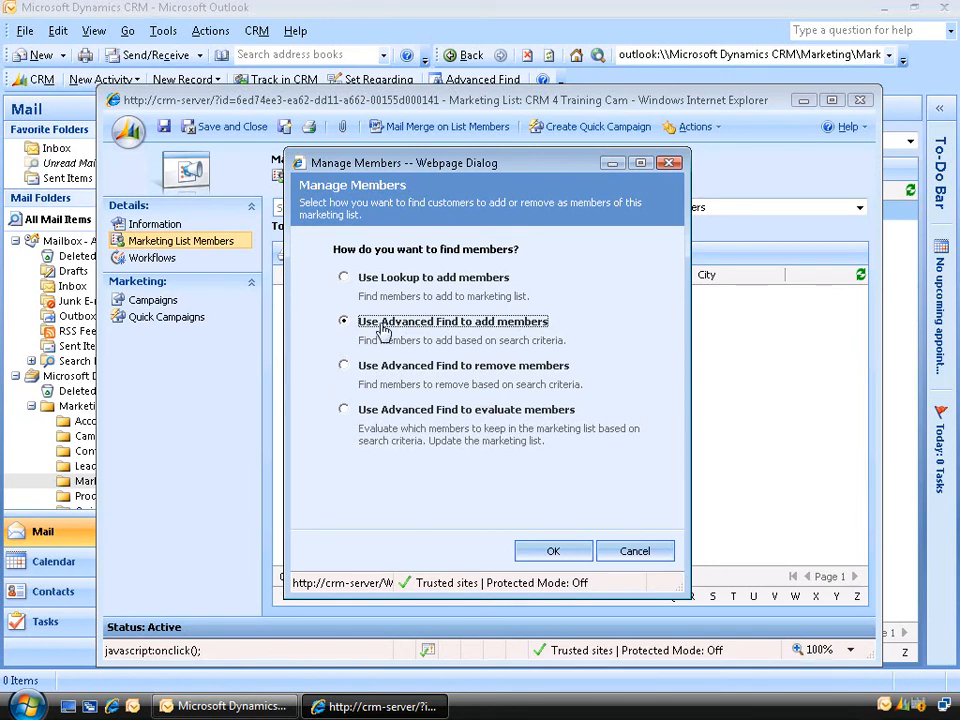
pyautogui.click(551, 557)
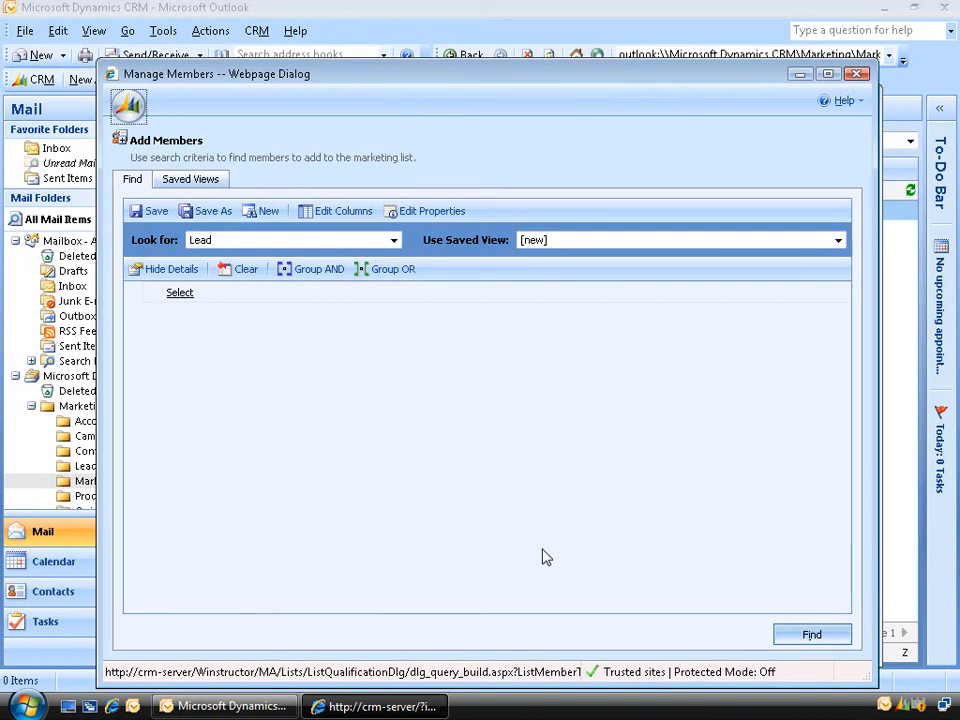
# Look through the available lead criteria fields, leave the criterion empty, and run the search for all leads
pyautogui.click(180, 292)
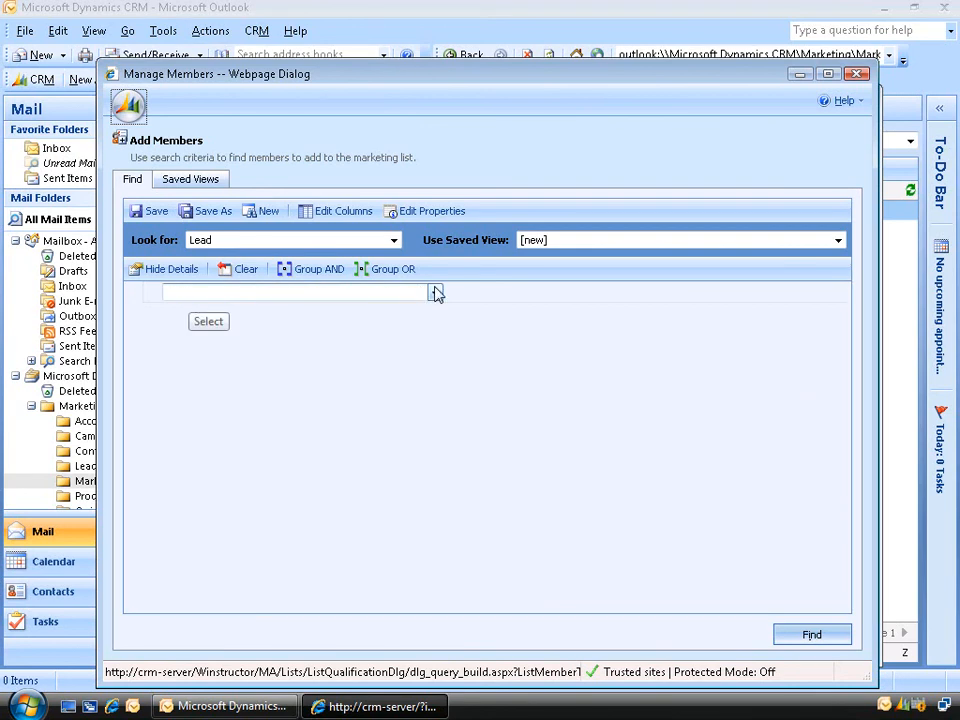
pyautogui.click(435, 292)
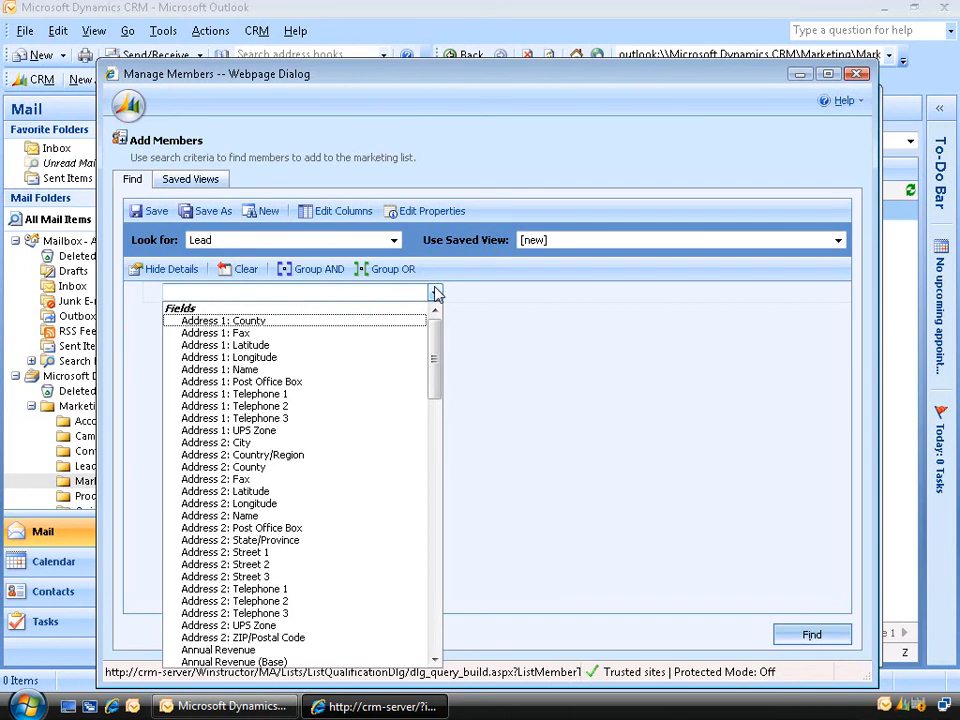
pyautogui.click(531, 431)
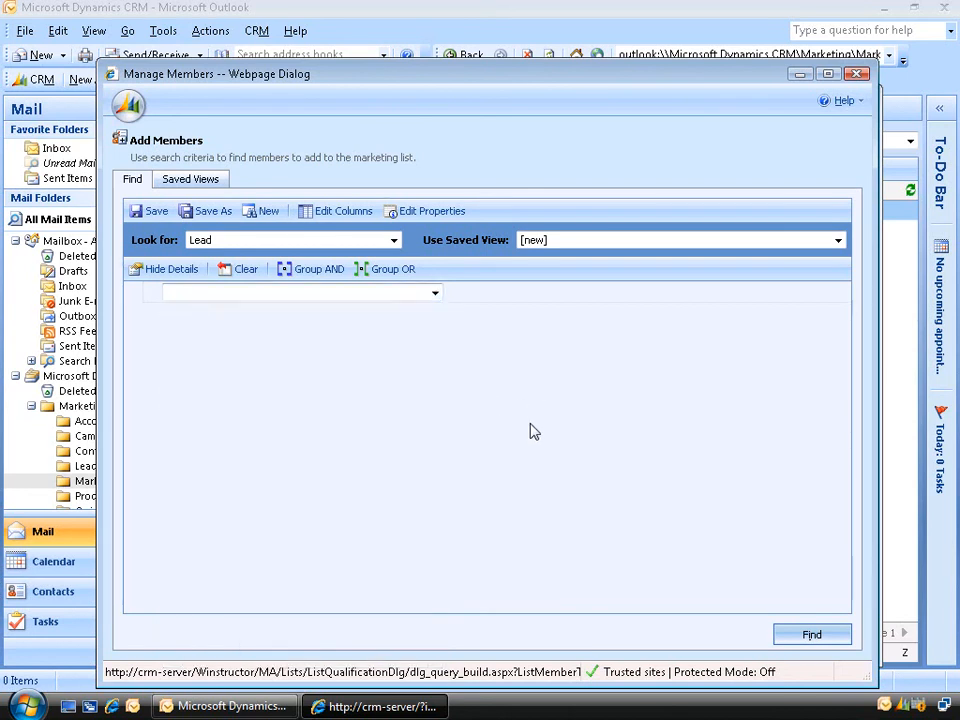
pyautogui.click(810, 636)
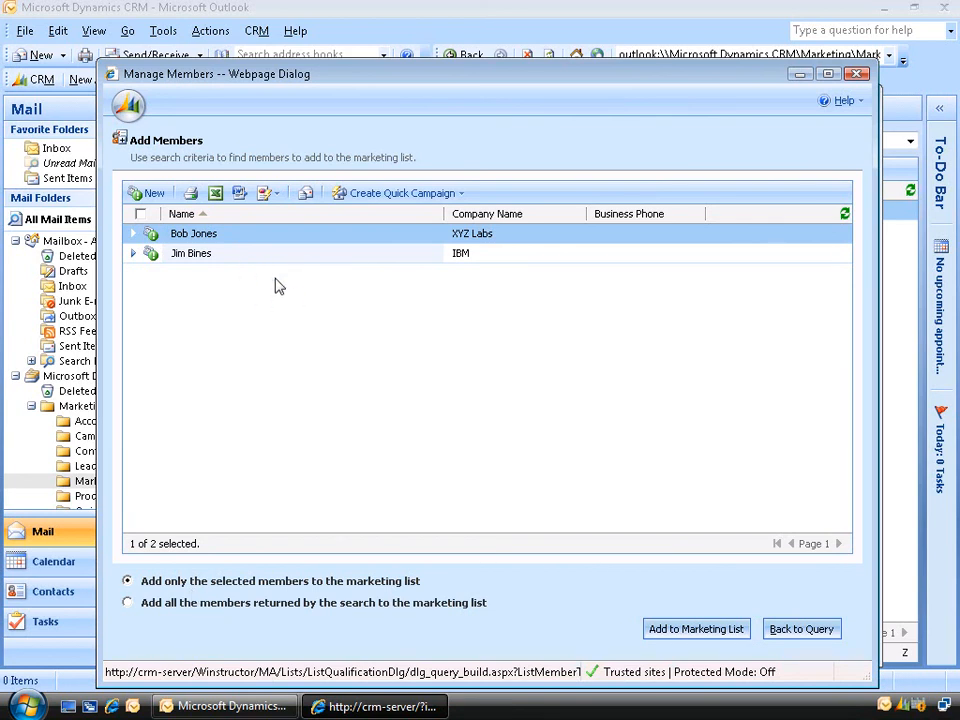
# Add all the members returned by the search to the marketing list, and save and close it
pyautogui.click(221, 603)
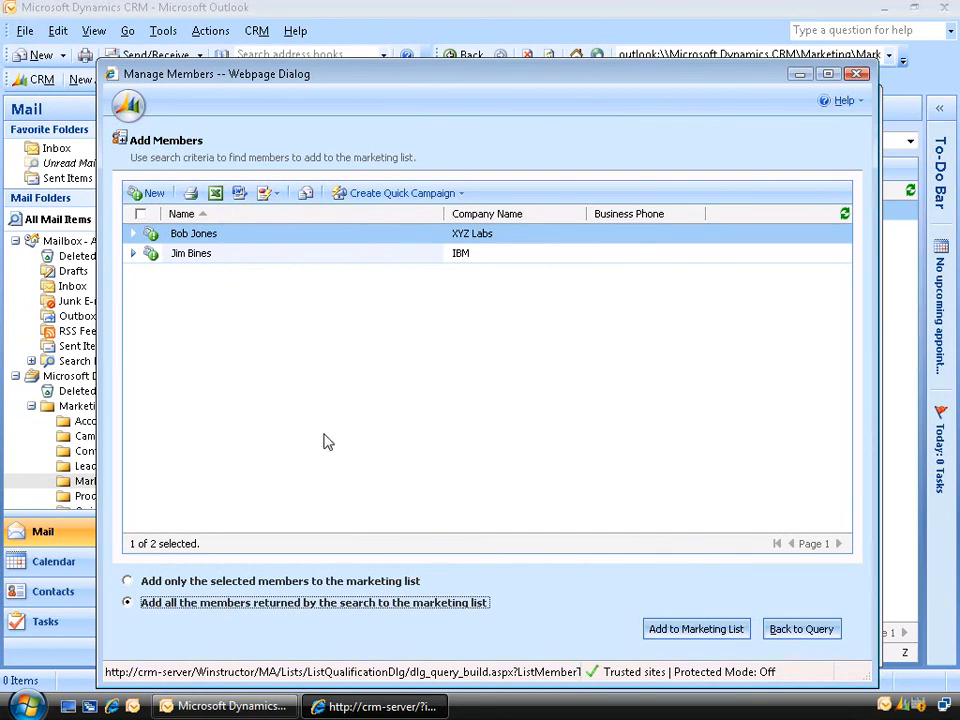
pyautogui.click(698, 629)
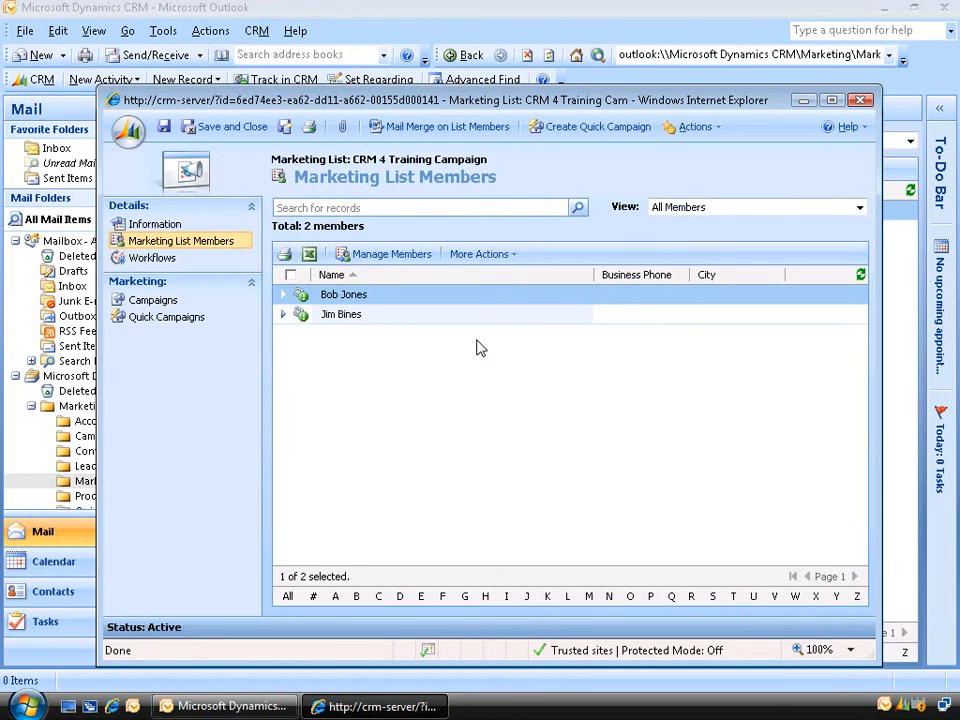
pyautogui.click(228, 128)
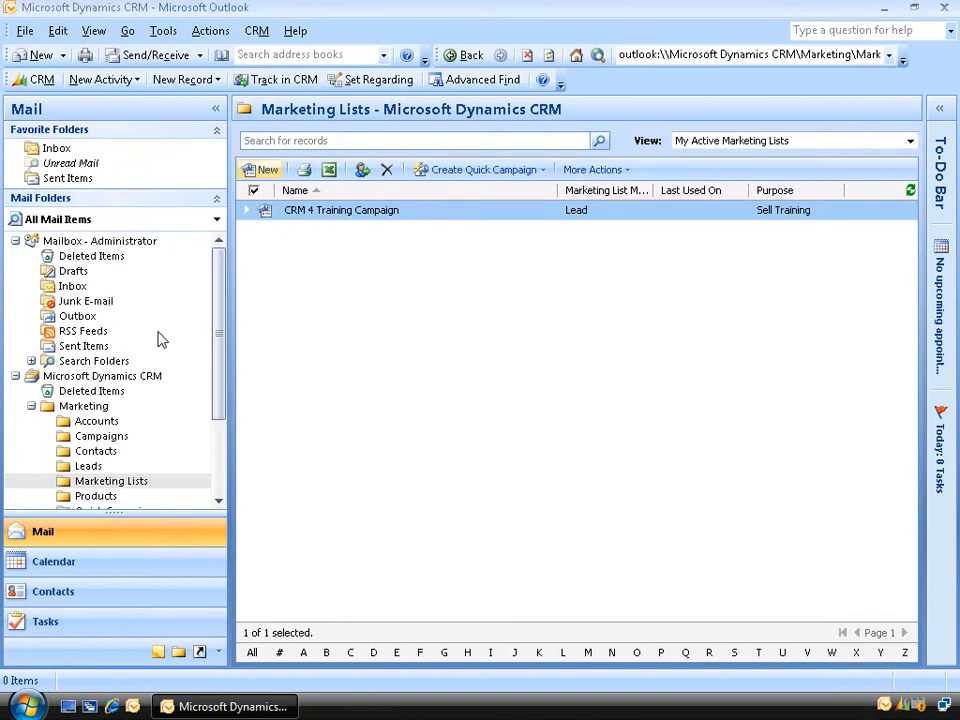
# Create a new campaign in the Marketing area with the name "Training Videos"
pyautogui.click(86, 407)
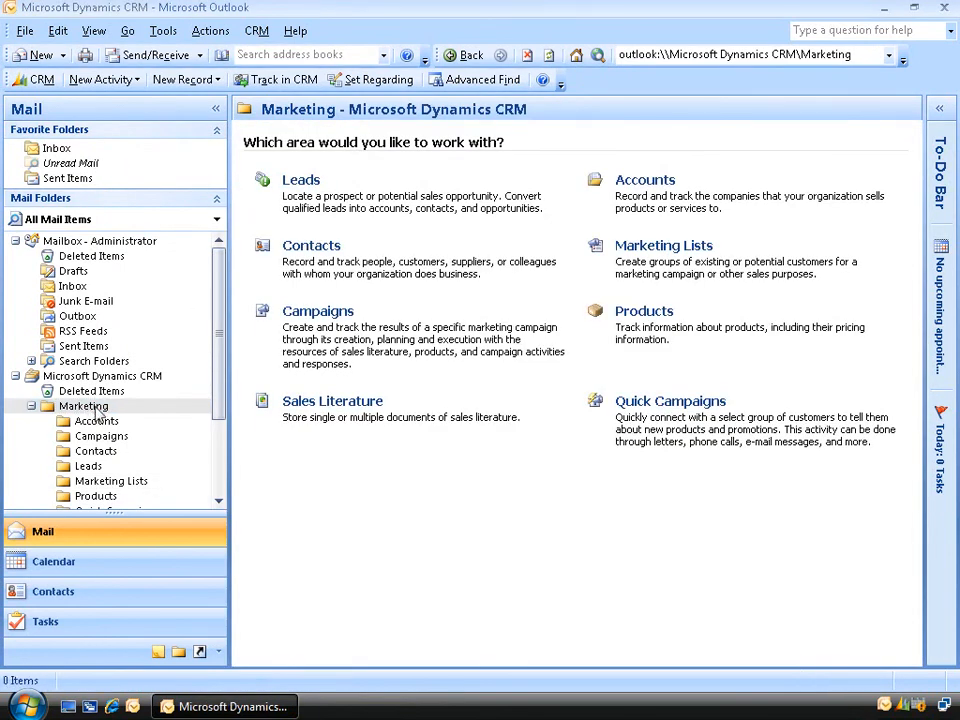
pyautogui.click(318, 313)
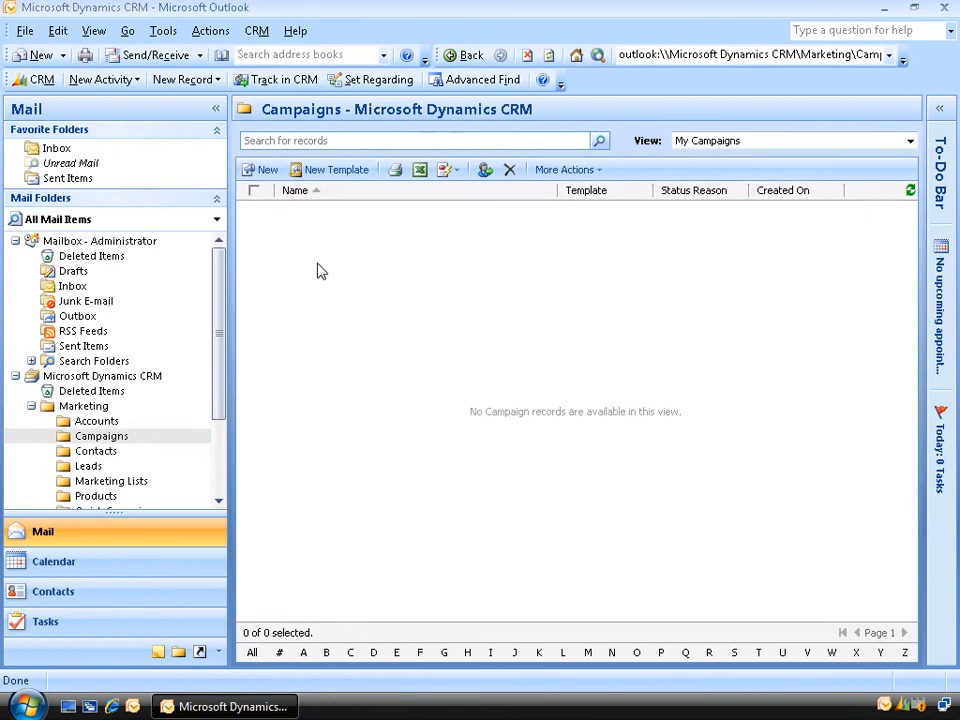
pyautogui.click(265, 170)
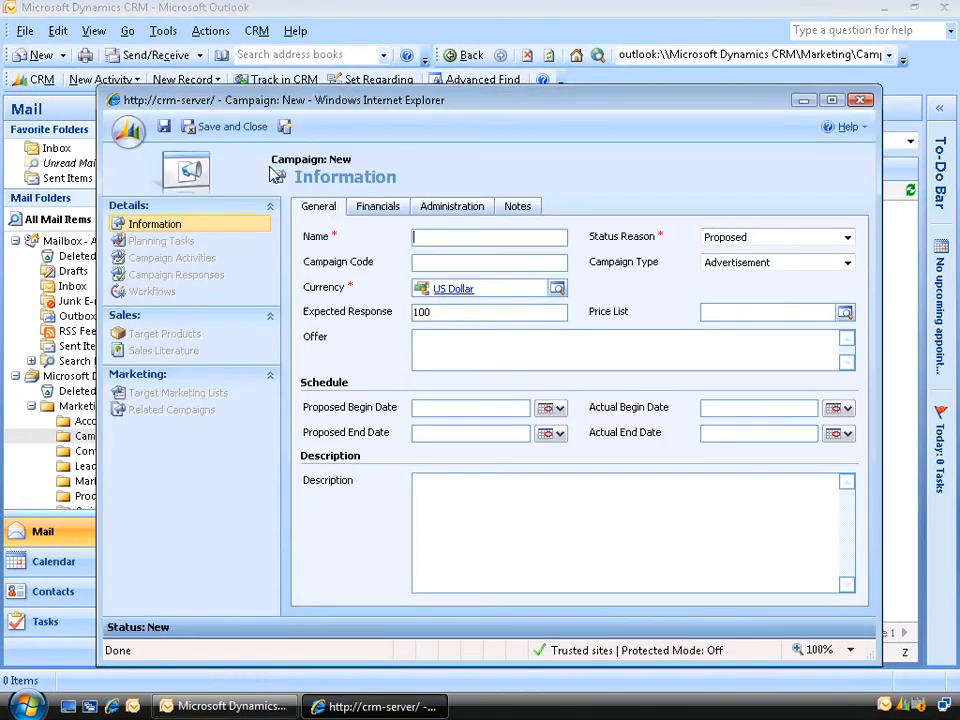
pyautogui.click(443, 243)
pyautogui.write('Training Videos')
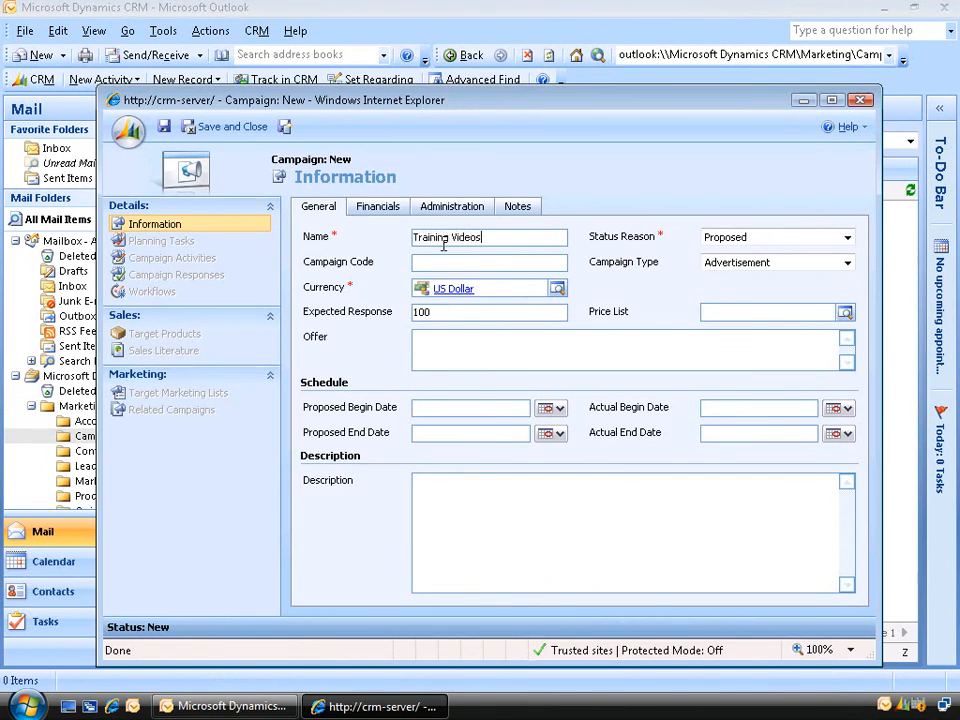
# Examine the campaign's status reasons, general fields, and its financial, administration and notes sections
pyautogui.click(763, 246)
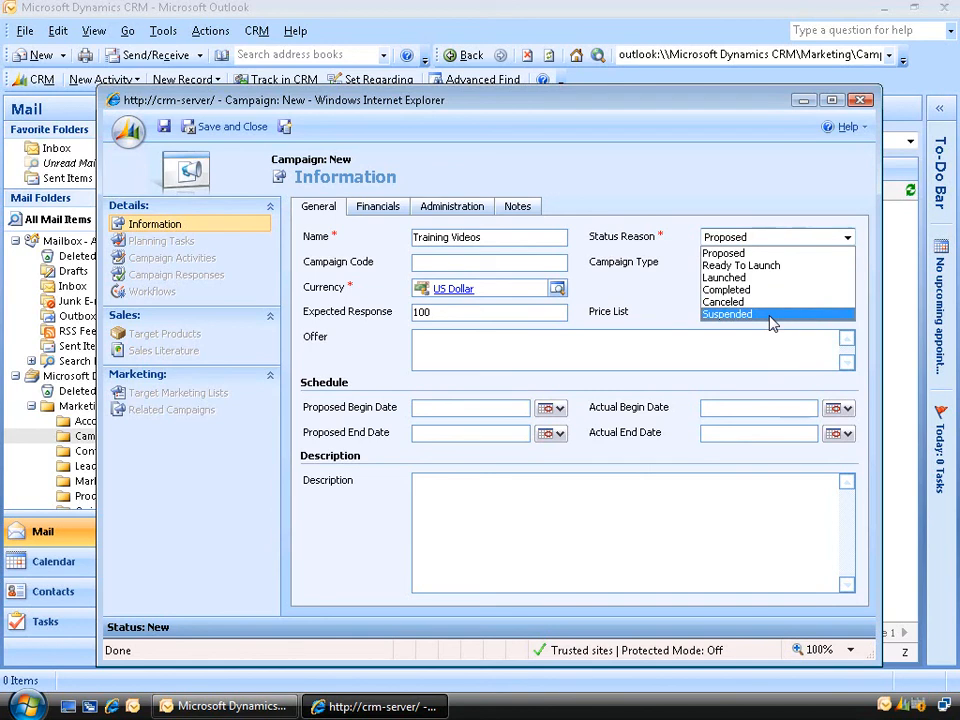
pyautogui.click(475, 262)
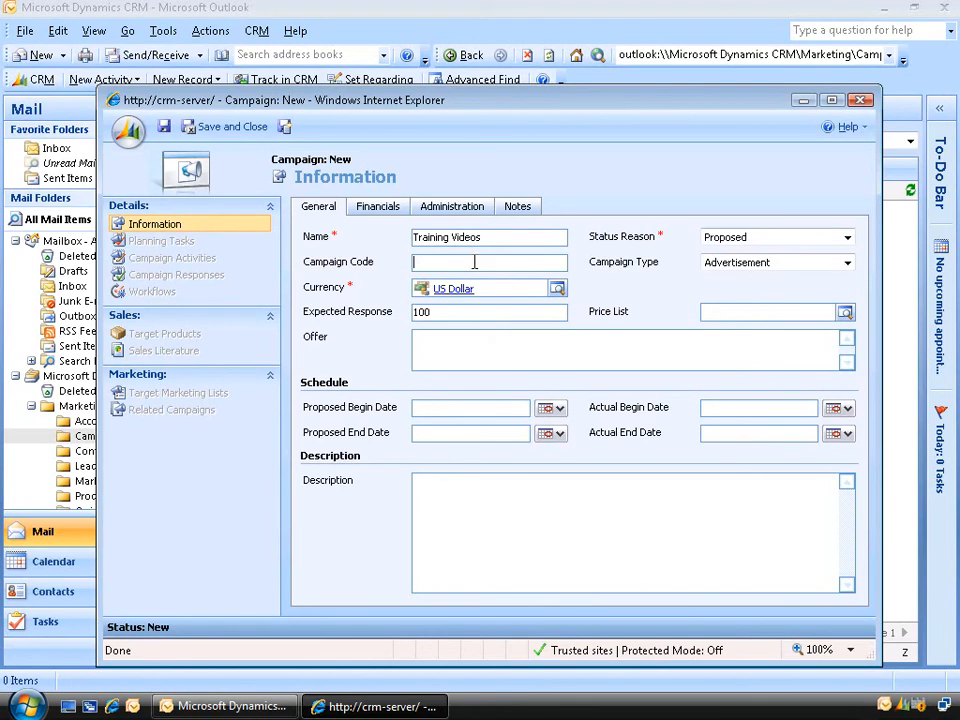
pyautogui.click(472, 311)
pyautogui.click(522, 350)
pyautogui.click(385, 216)
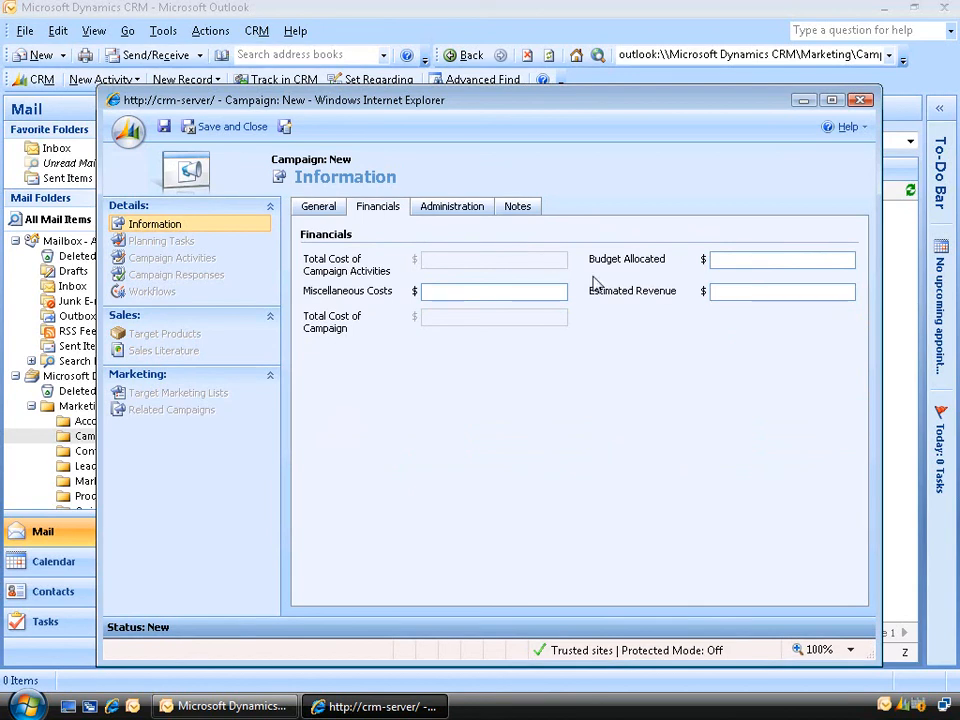
pyautogui.click(463, 216)
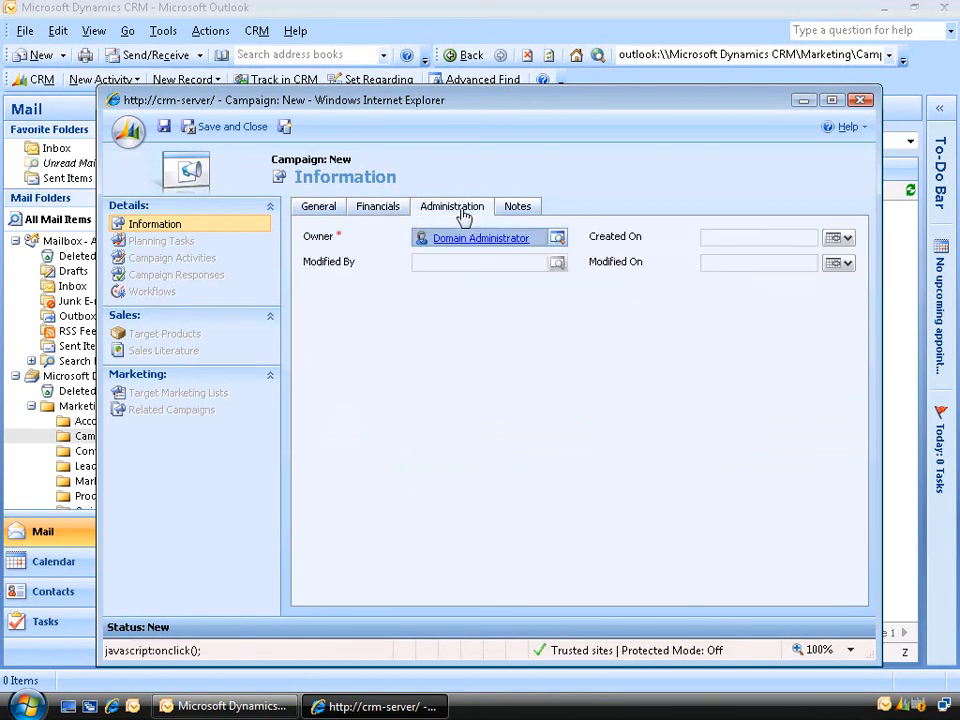
pyautogui.click(524, 212)
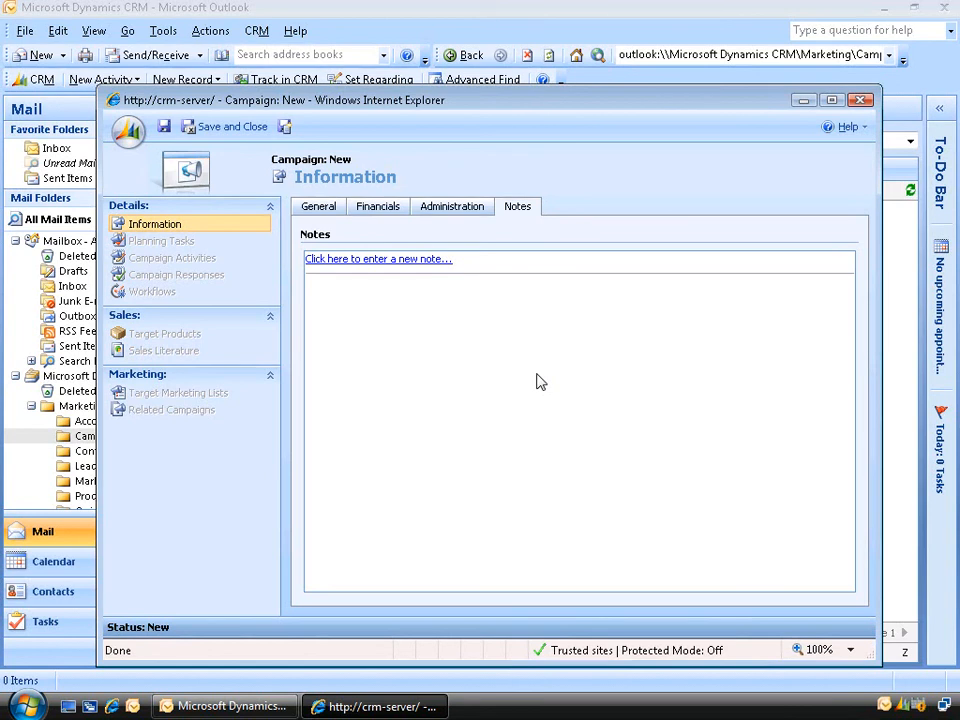
# Save the Training Videos campaign and open its planning tasks
pyautogui.click(165, 128)
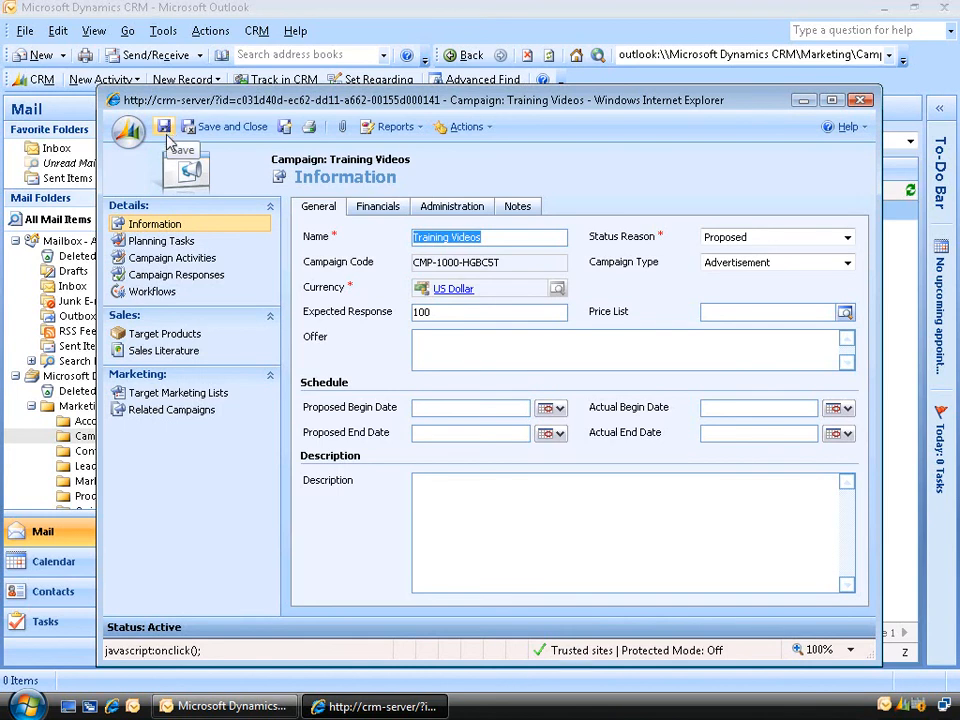
pyautogui.click(186, 243)
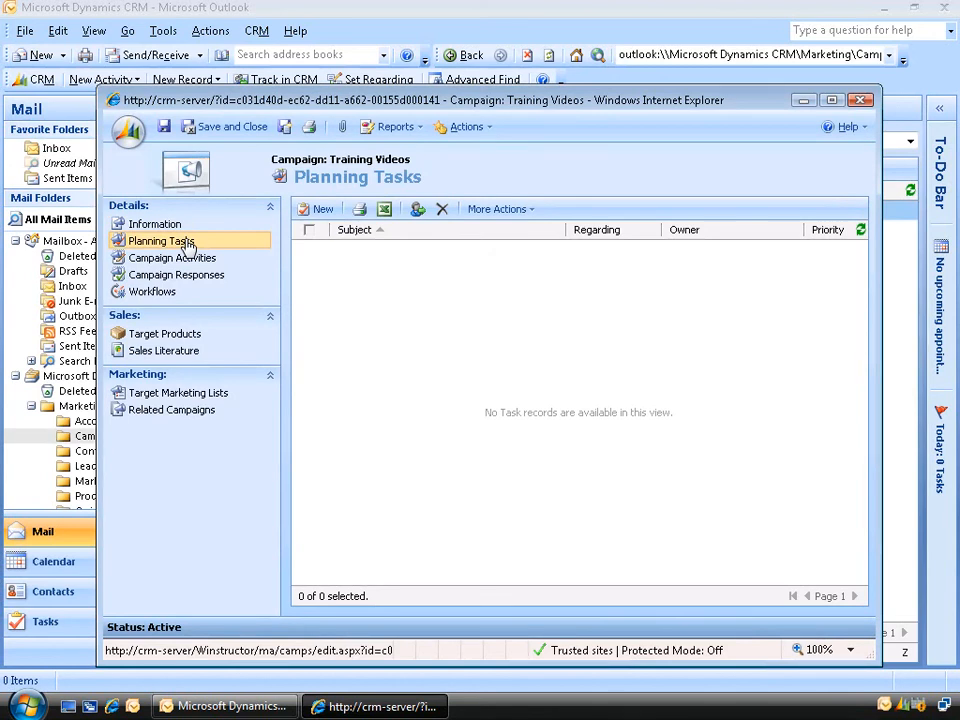
# Add a planning task with the subject "Call Artist" and description "Ask for final copy of brochure", and save and close it
pyautogui.click(322, 210)
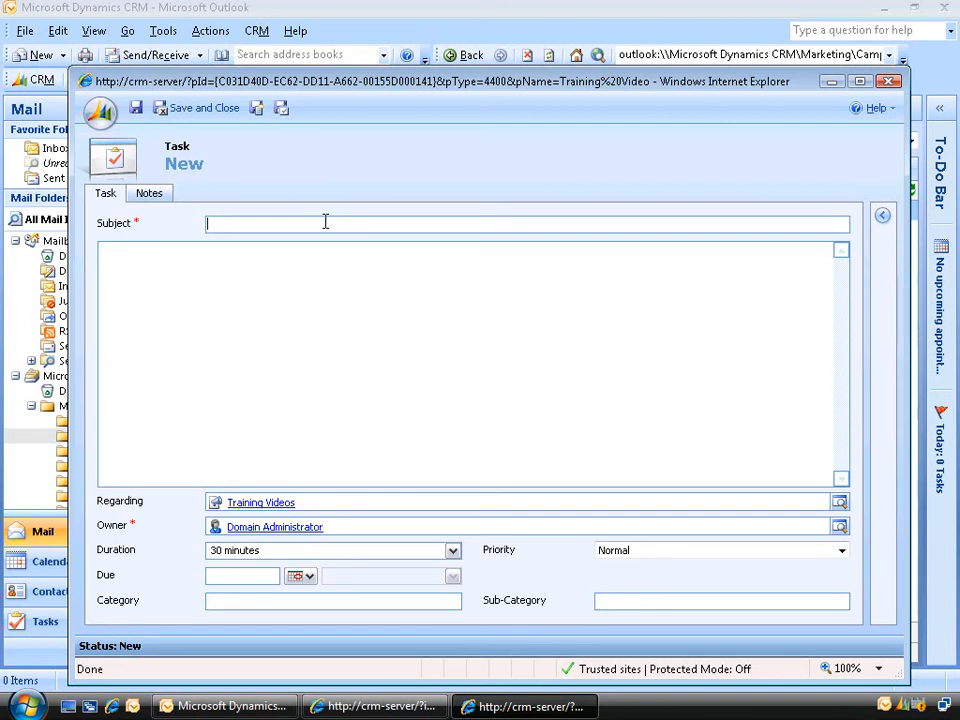
pyautogui.write('Call Artist')
pyautogui.press('Tab')
pyautogui.write('Ask for final copt')
pyautogui.press('BackSpace')
pyautogui.write('y of brochure')
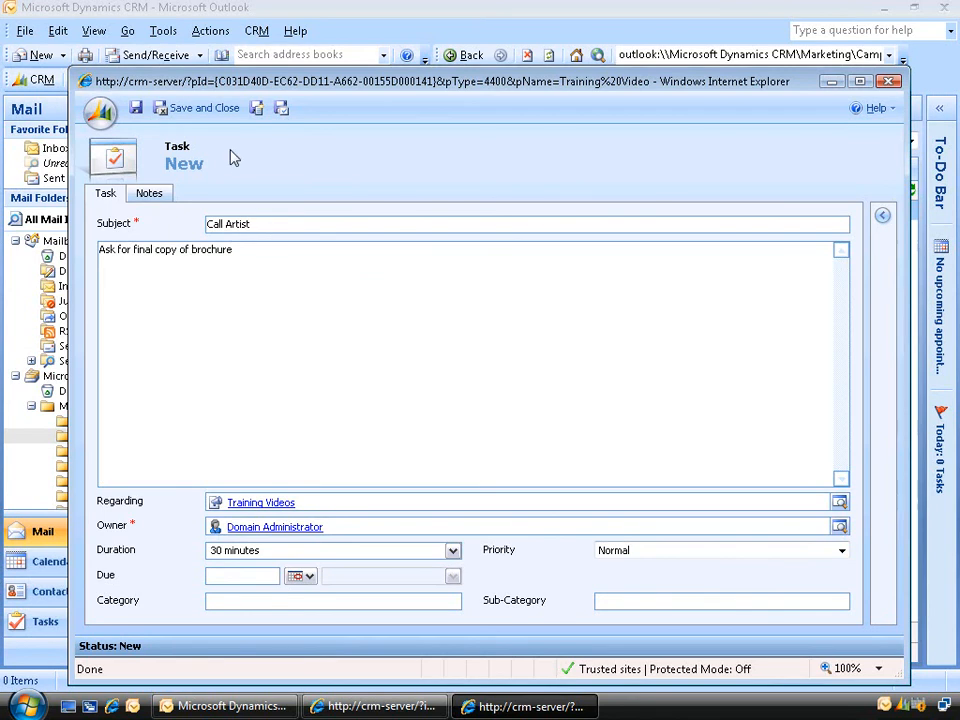
pyautogui.click(204, 108)
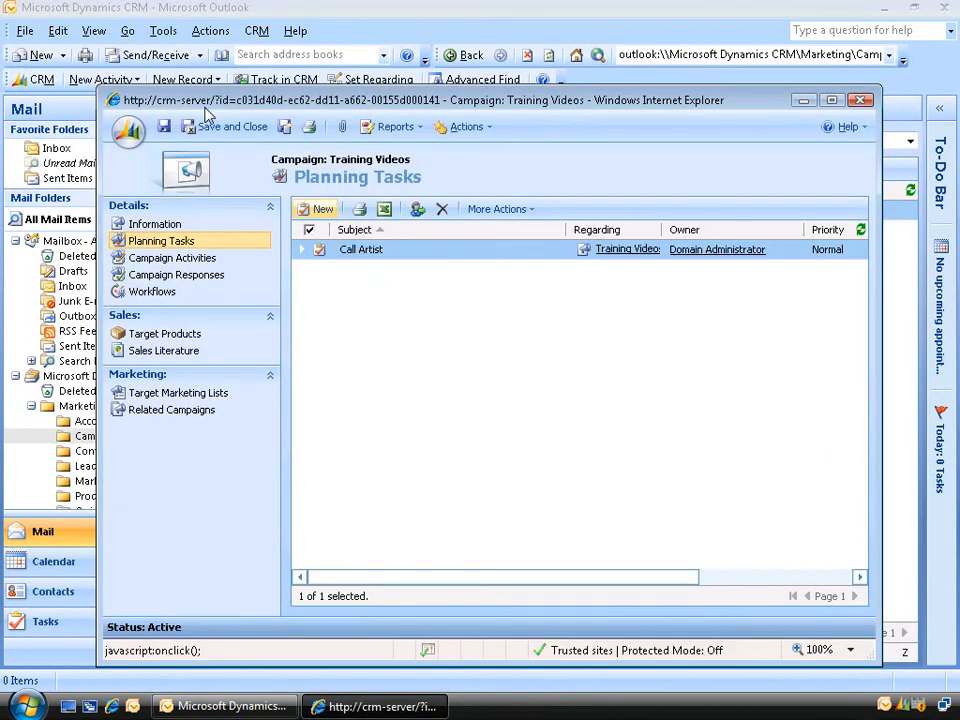
# Start a new campaign activity for Training Videos with the channel E-mail and the subject "Email Leads"
pyautogui.click(190, 263)
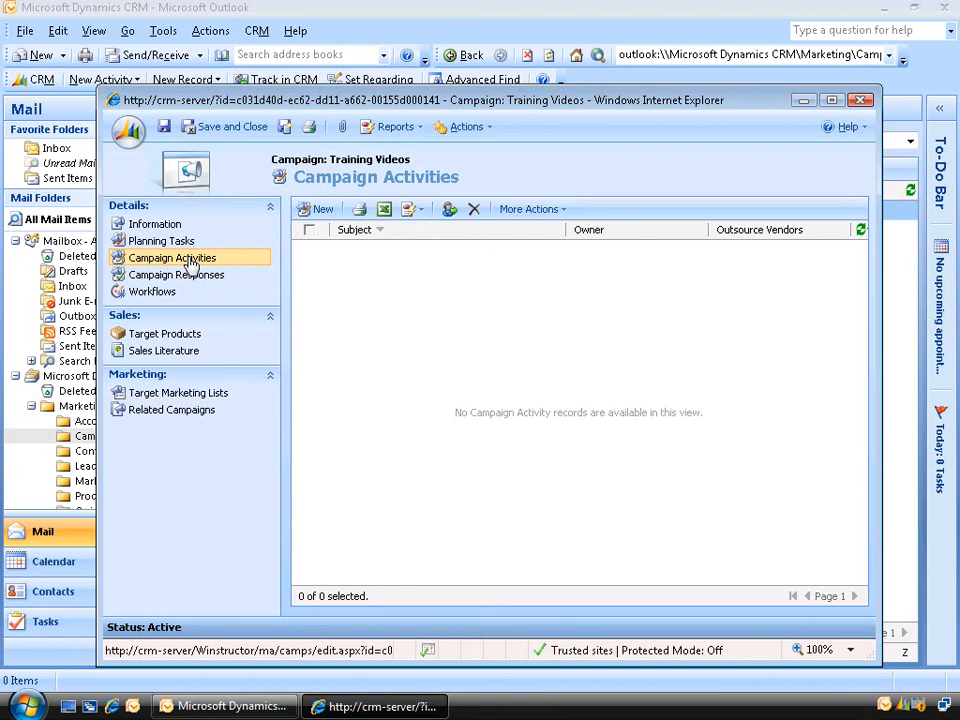
pyautogui.click(190, 274)
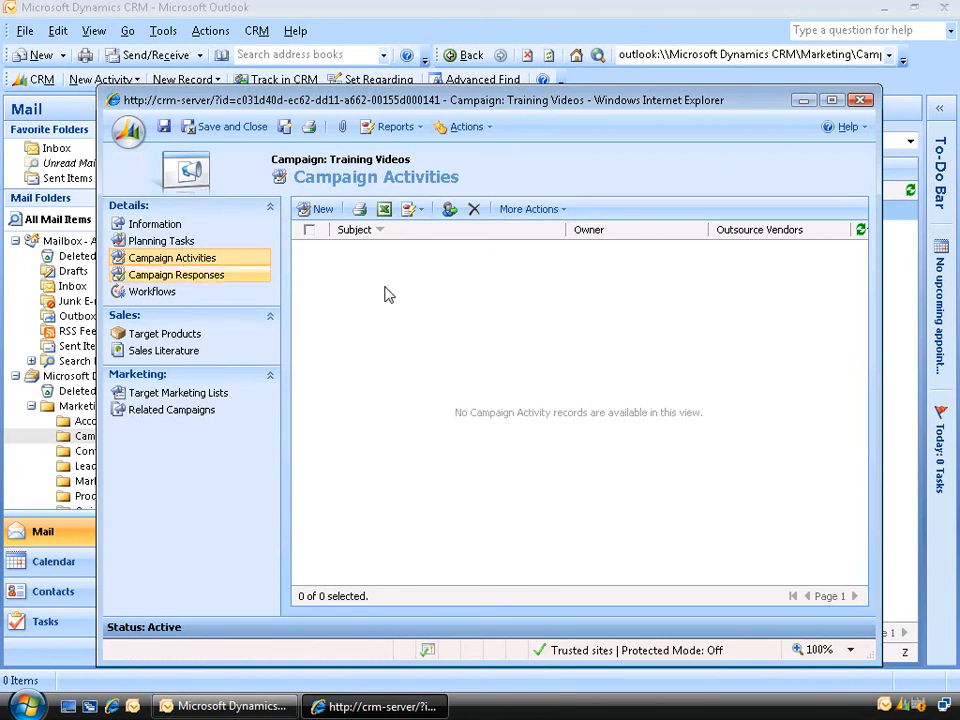
pyautogui.click(318, 209)
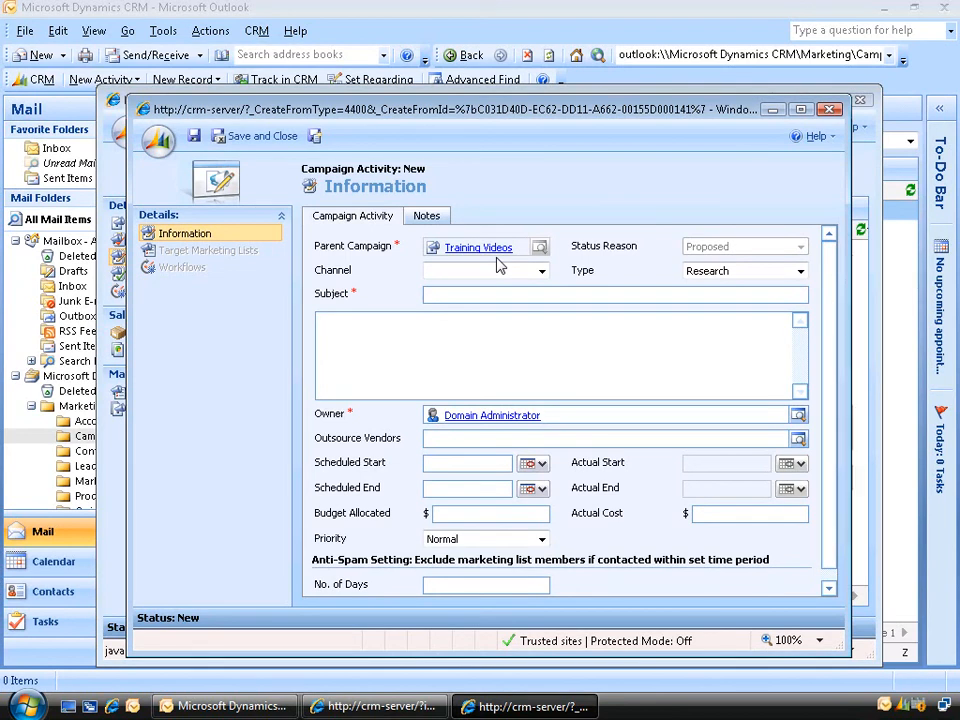
pyautogui.click(537, 274)
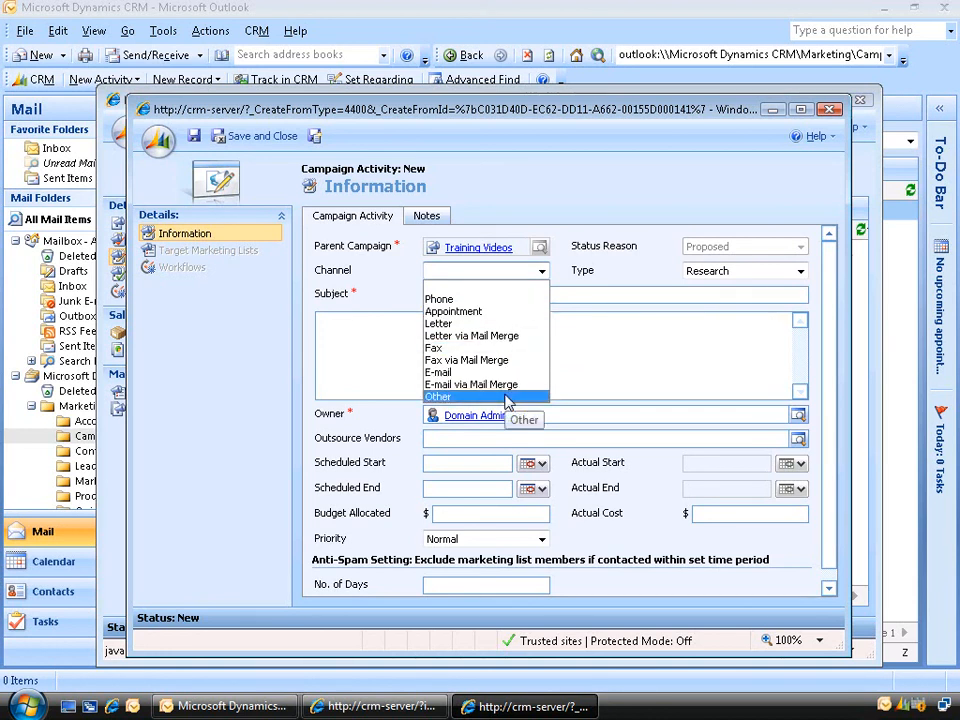
pyautogui.click(585, 310)
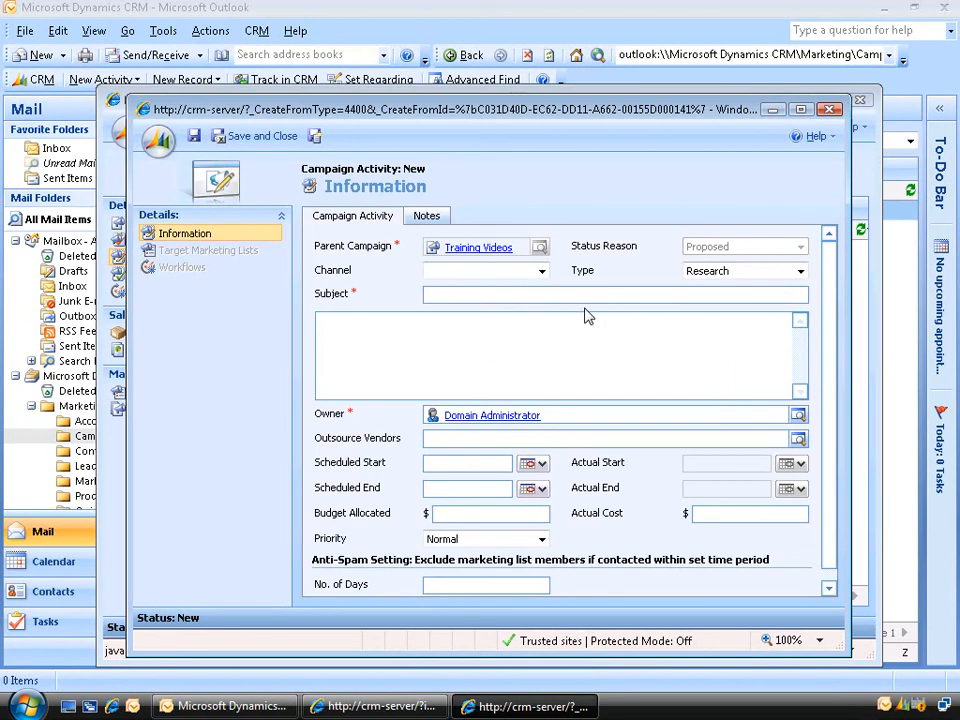
pyautogui.click(541, 273)
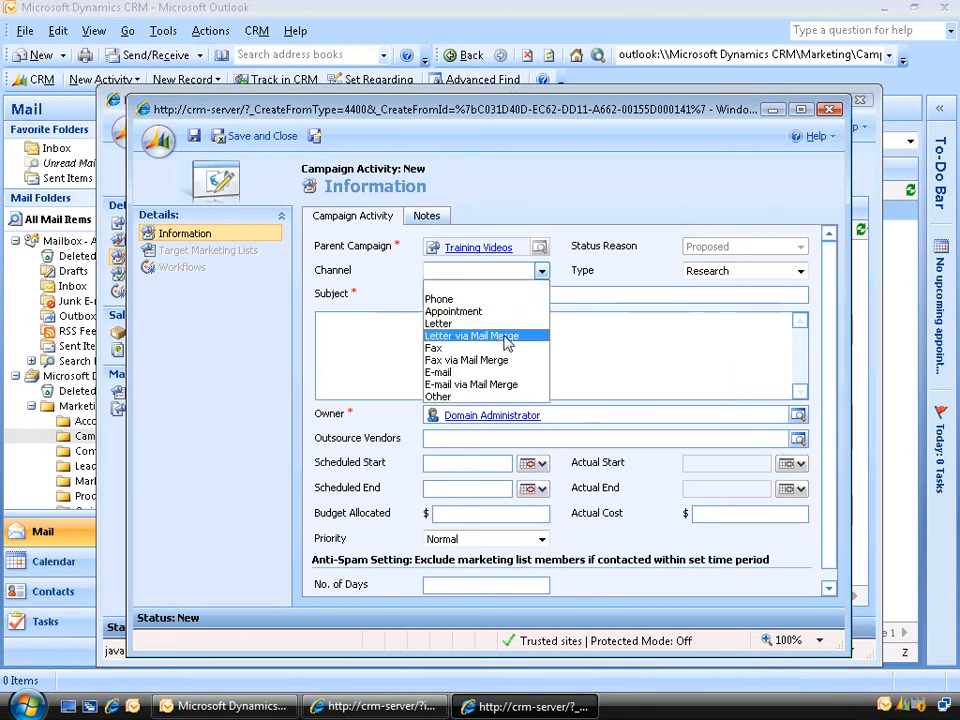
pyautogui.click(505, 373)
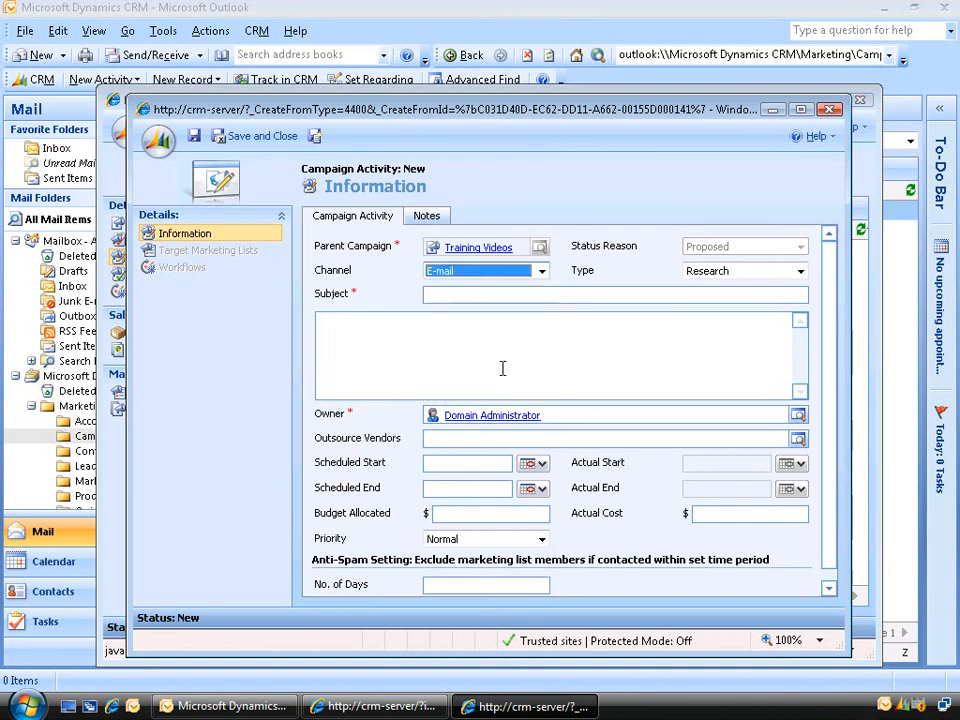
pyautogui.click(497, 297)
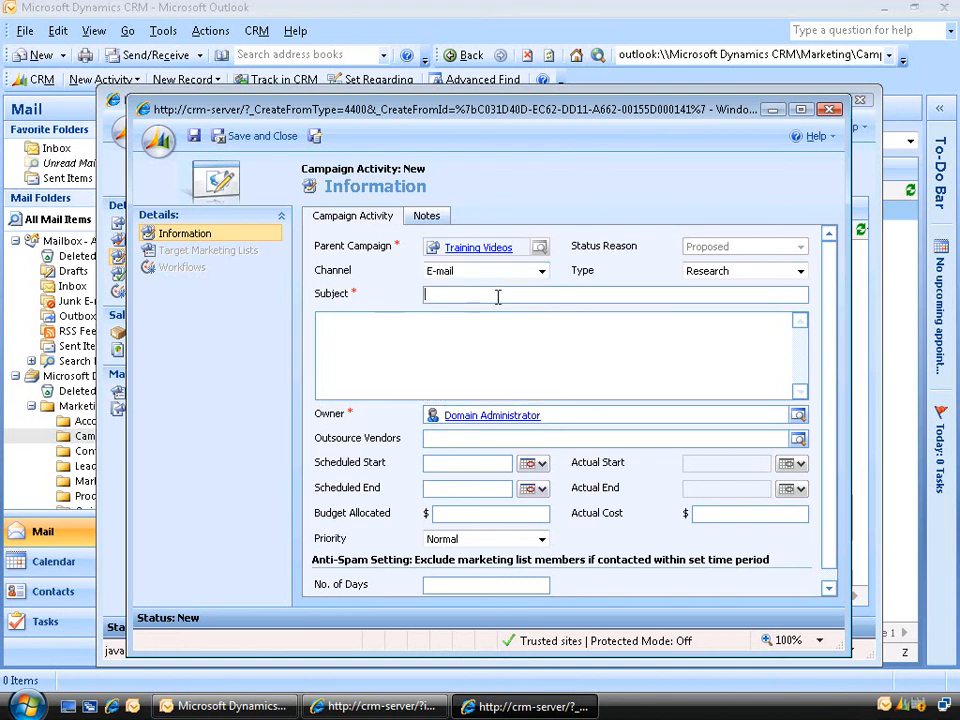
pyautogui.write('Email Leads')
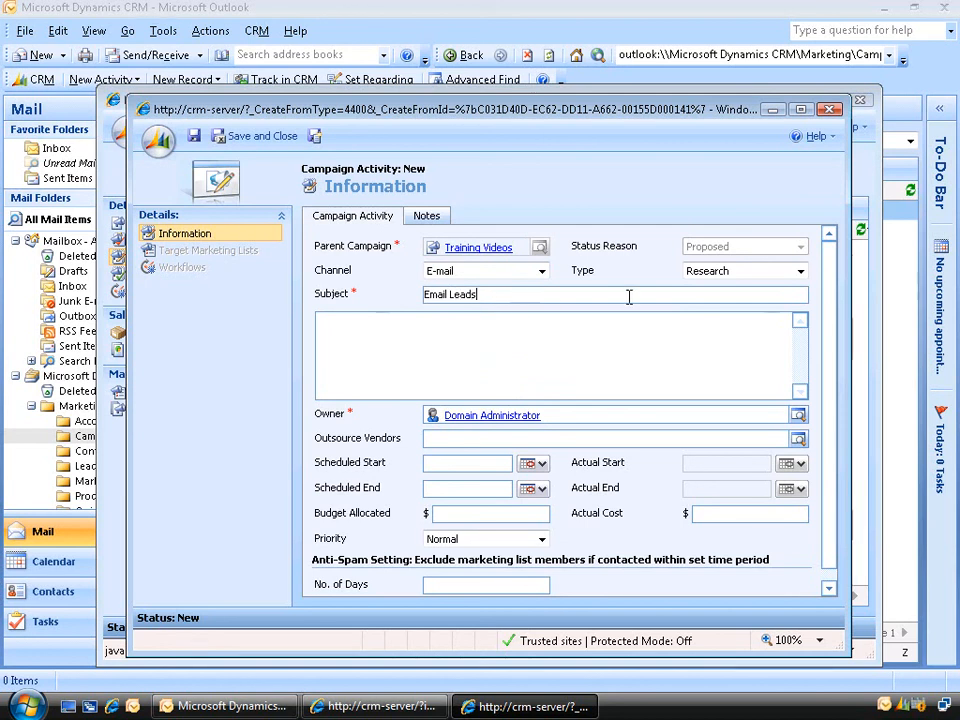
# Set the activity's type to Lead Qualification and its description to "Need to email potential customers about the new product"
pyautogui.click(800, 272)
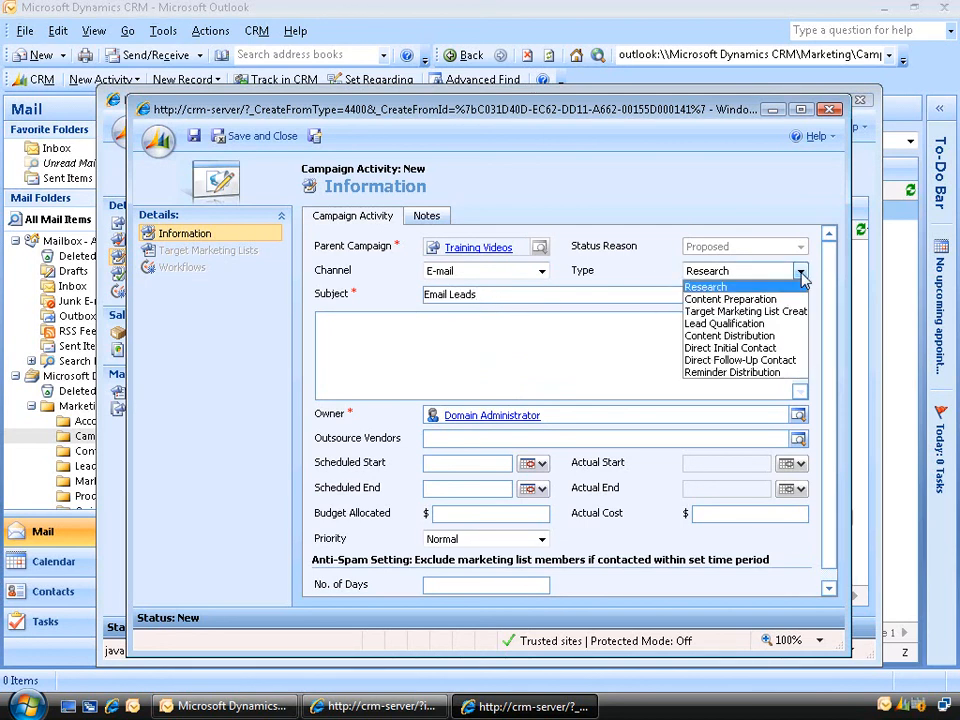
pyautogui.click(777, 324)
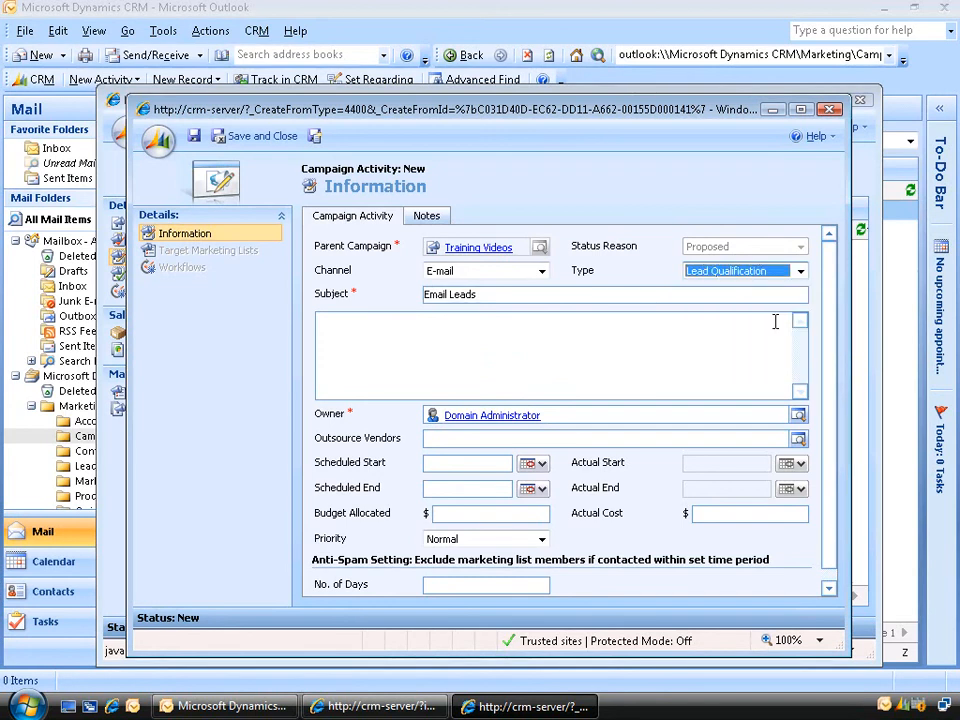
pyautogui.click(488, 343)
pyautogui.write('Nee')
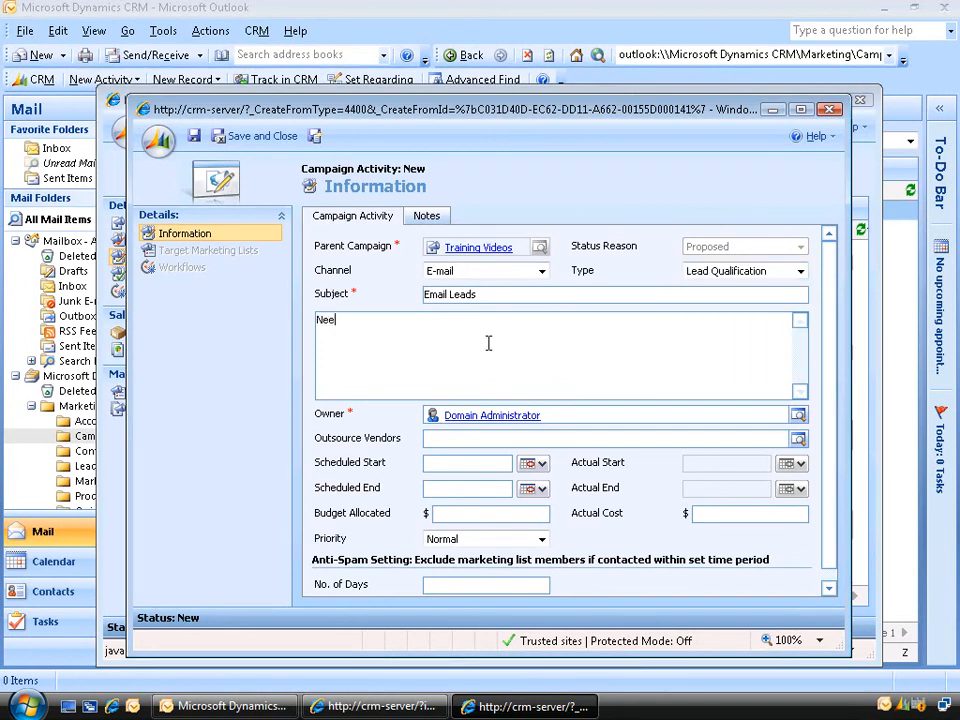
pyautogui.write('d to email potential customers about the')
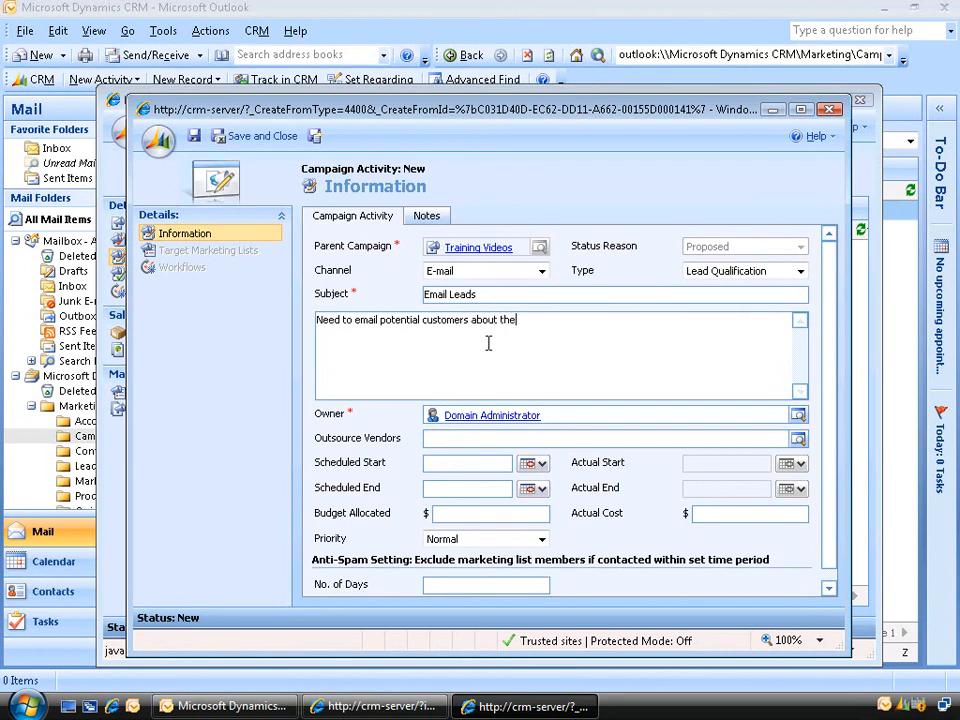
pyautogui.write(' new product')
# Check the activity's owner, budget, actual cost and anti-spam fields, and save the activity
pyautogui.click(797, 418)
pyautogui.click(510, 513)
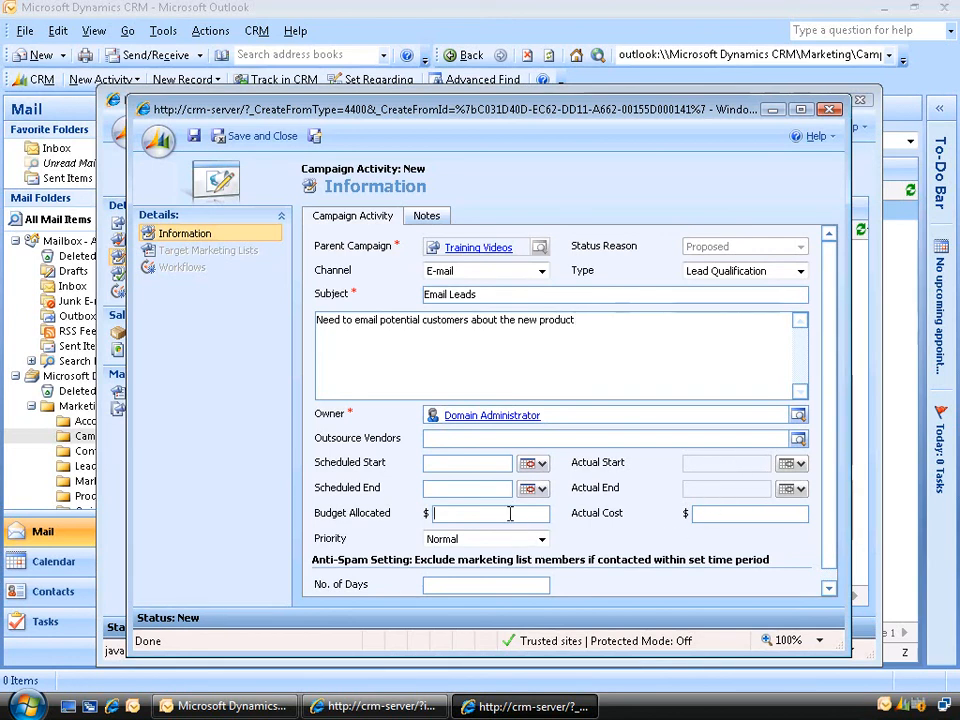
pyautogui.click(704, 513)
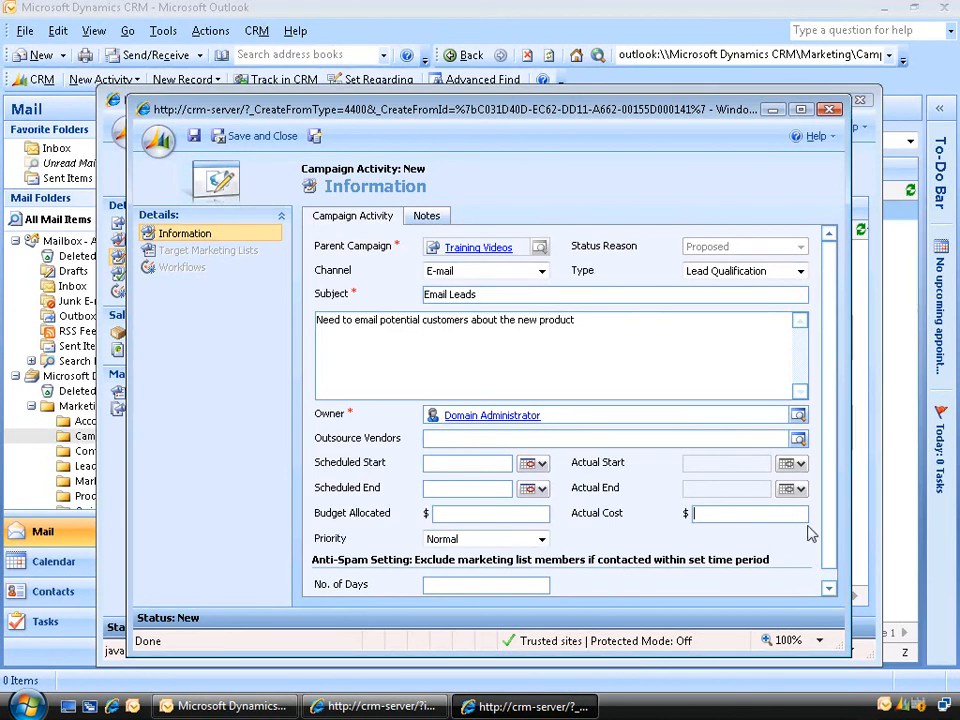
pyautogui.scroll(-1, 827, 550)
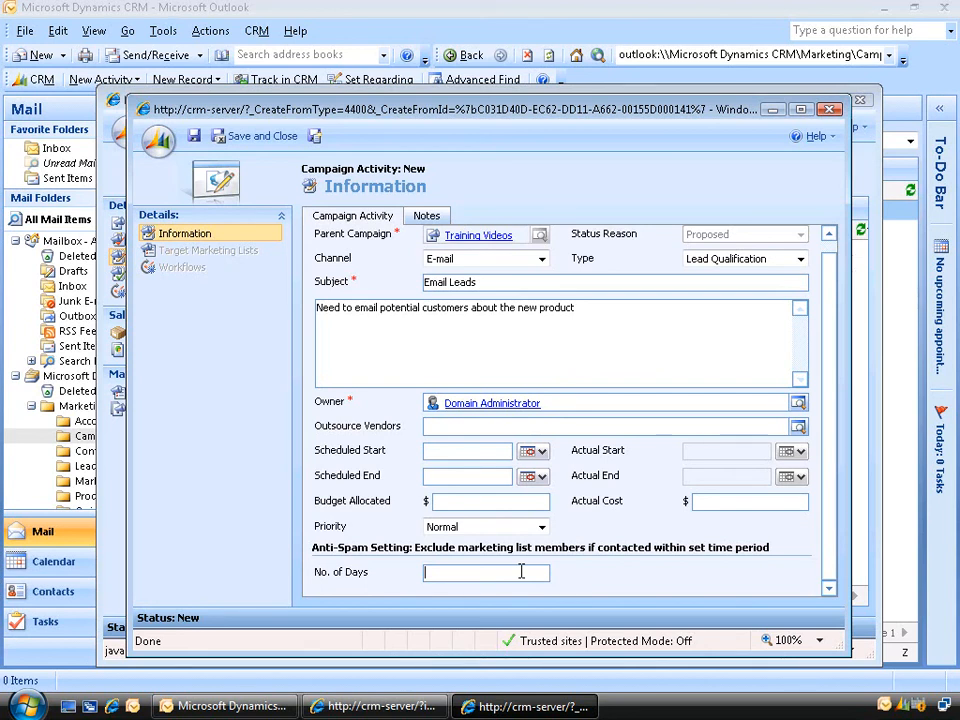
pyautogui.click(195, 137)
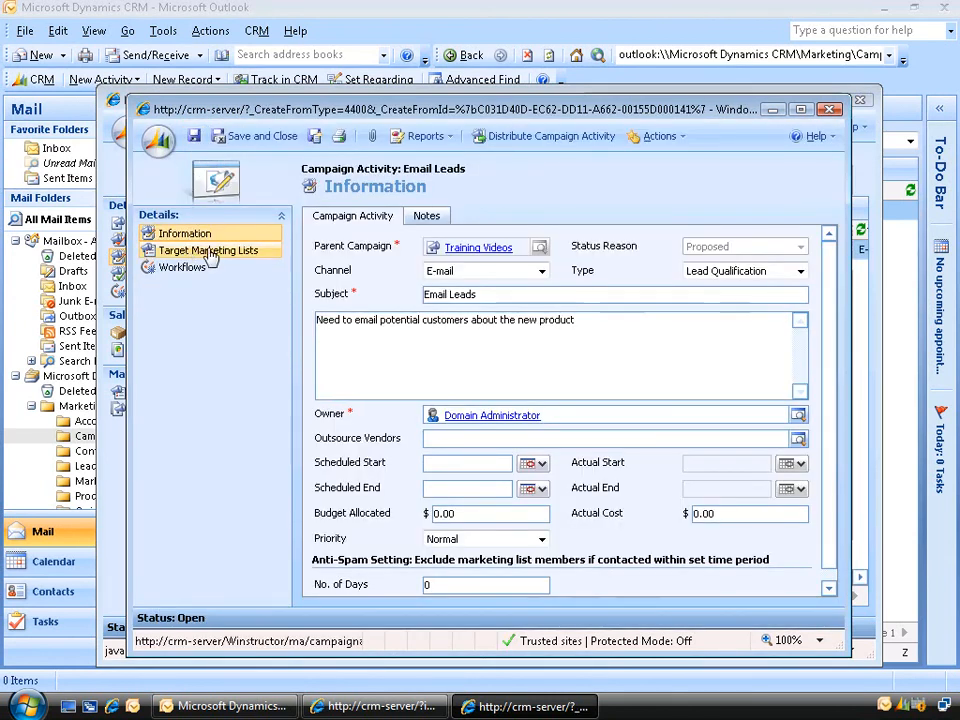
# View the Email Leads activity's target marketing lists, and close the activity and its campaign
pyautogui.click(226, 256)
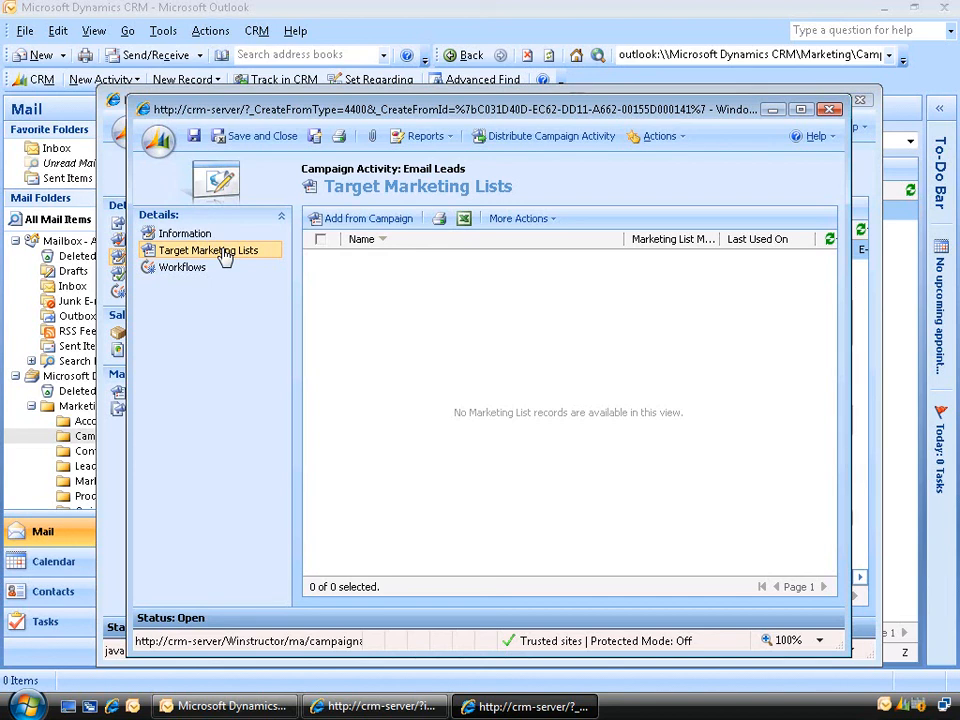
pyautogui.click(830, 109)
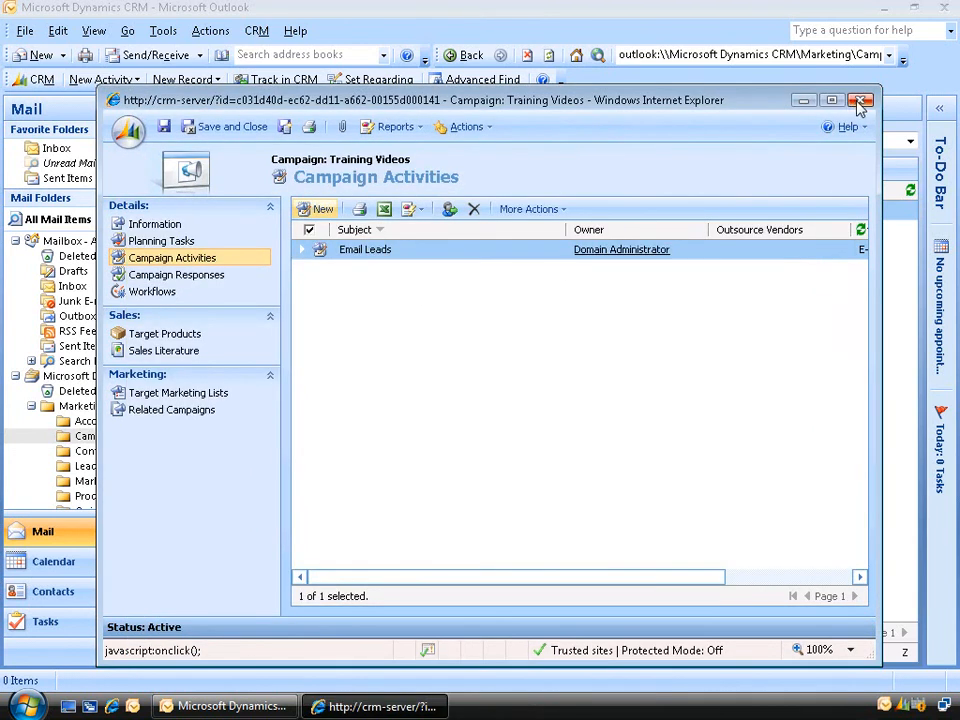
pyautogui.click(858, 102)
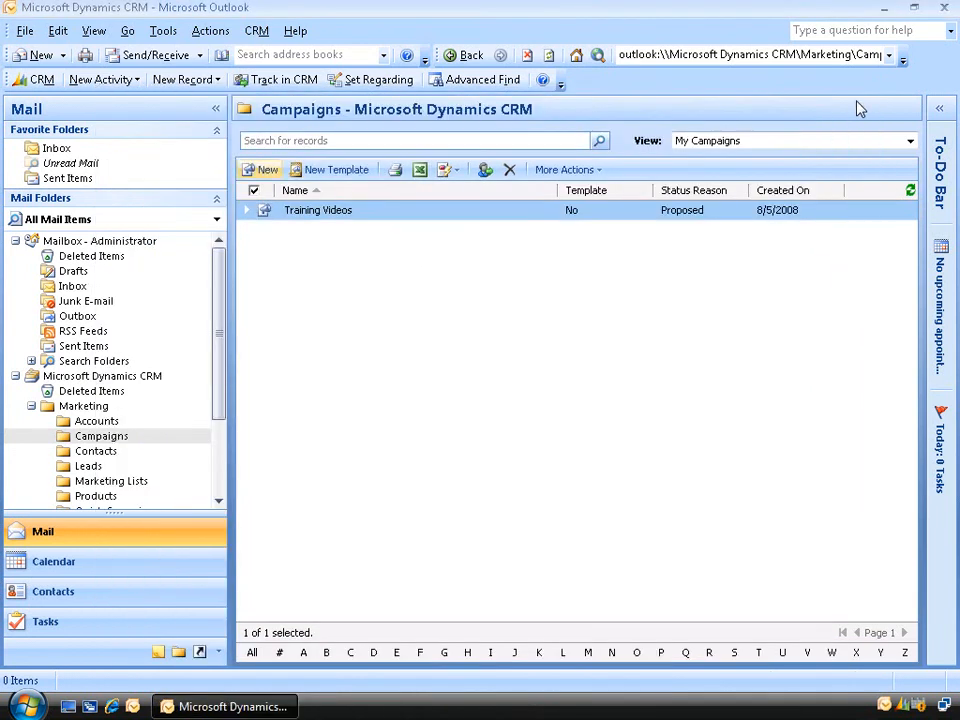
# Look at the blank form for a new campaign template from the Campaigns list and close it
pyautogui.click(84, 409)
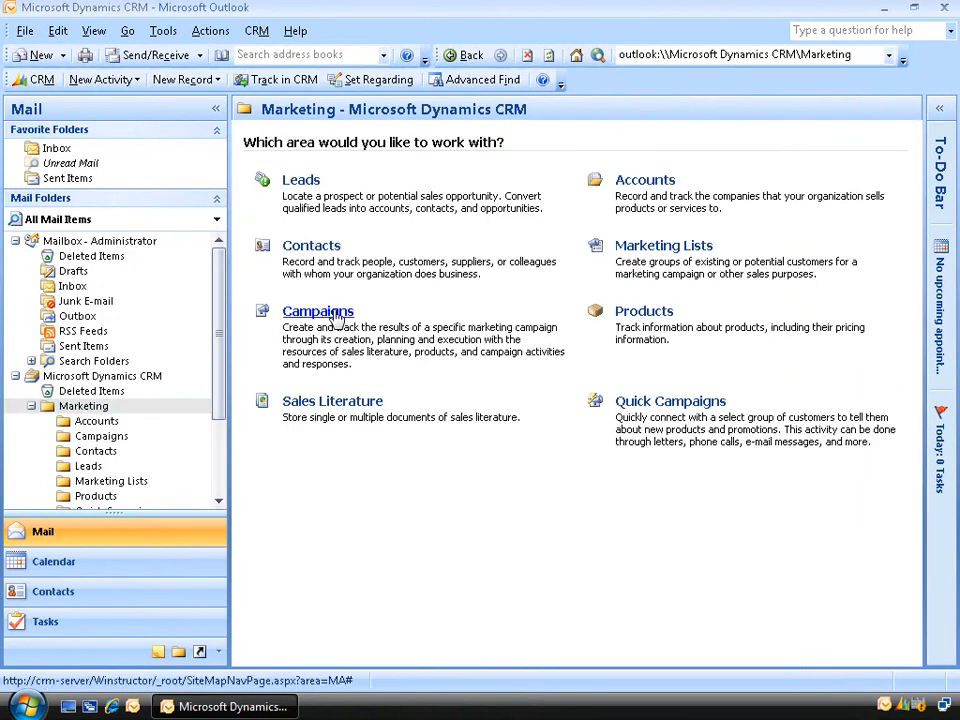
pyautogui.click(336, 315)
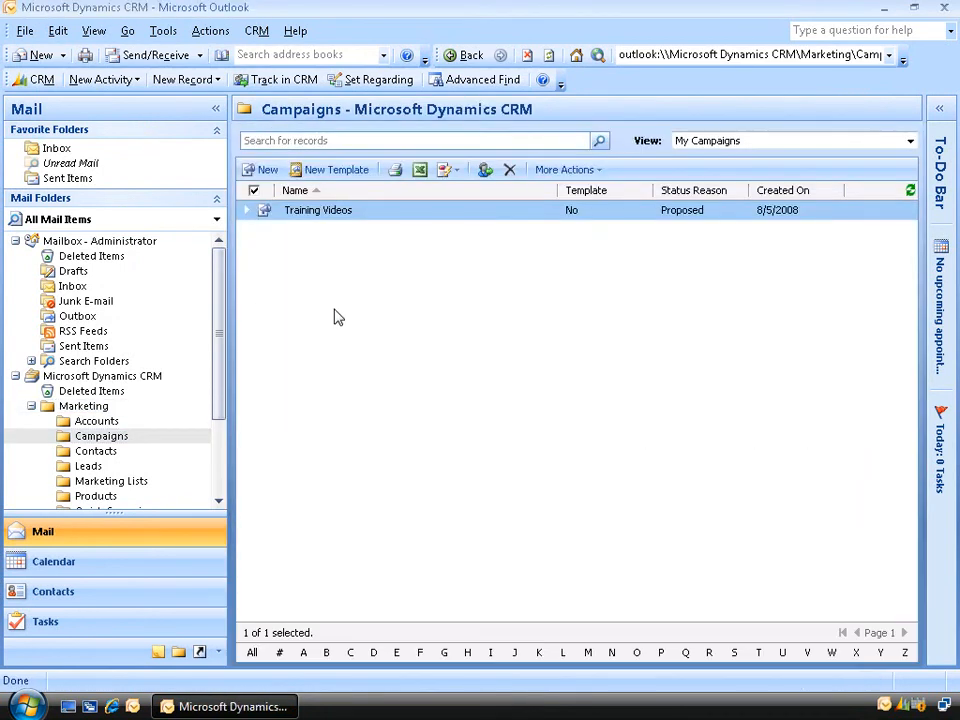
pyautogui.click(353, 172)
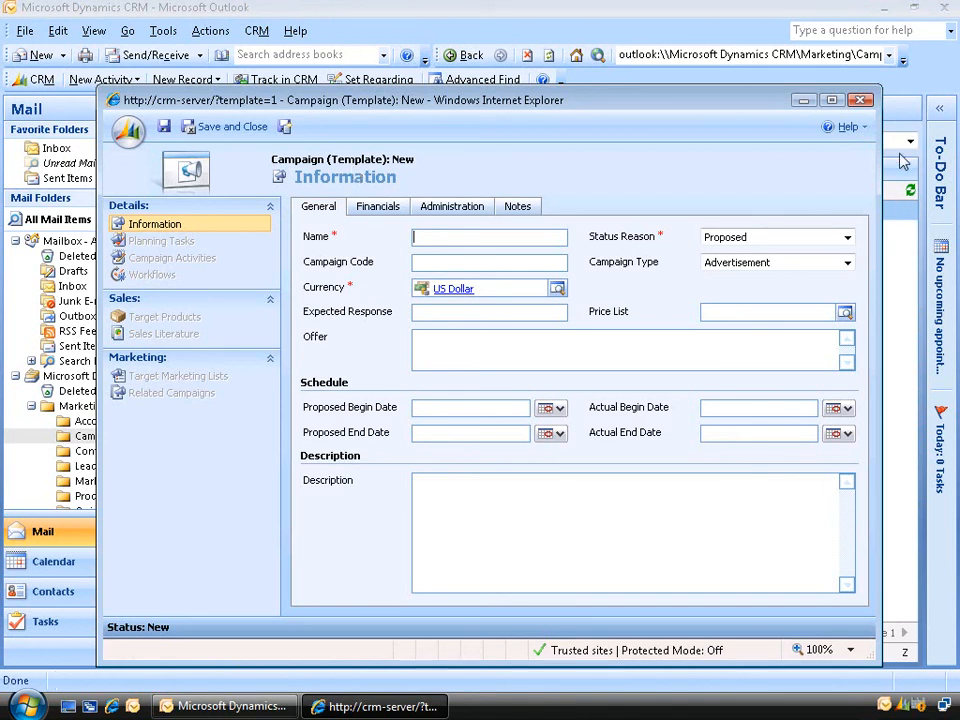
pyautogui.click(862, 102)
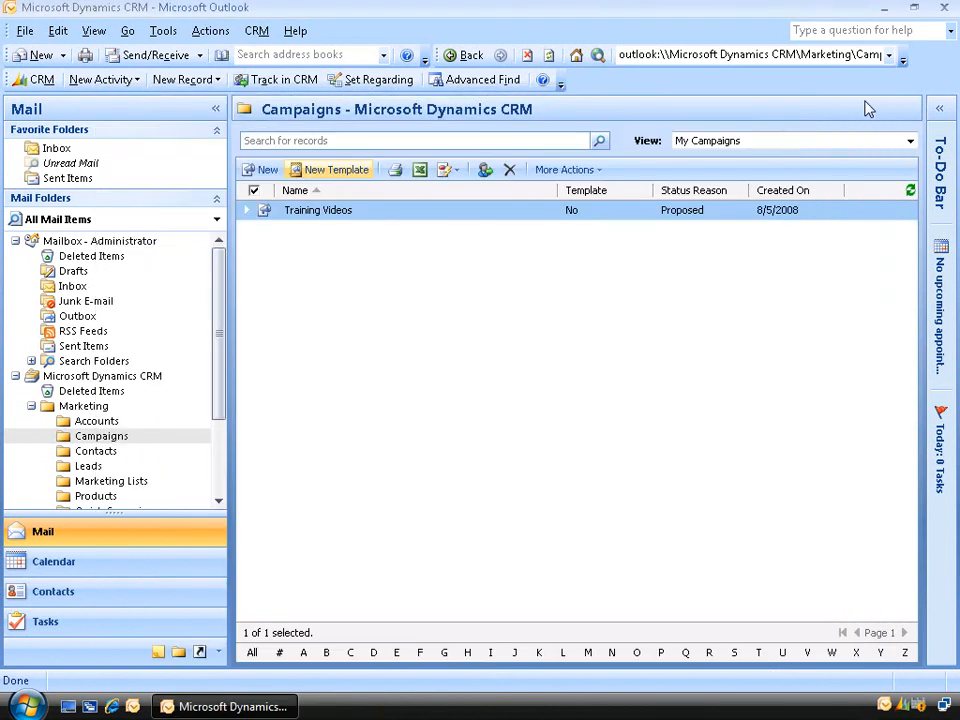
# Copy the Training Videos campaign as a template, name it "Training Videos Copy", and save and close it
pyautogui.doubleClick(358, 216)
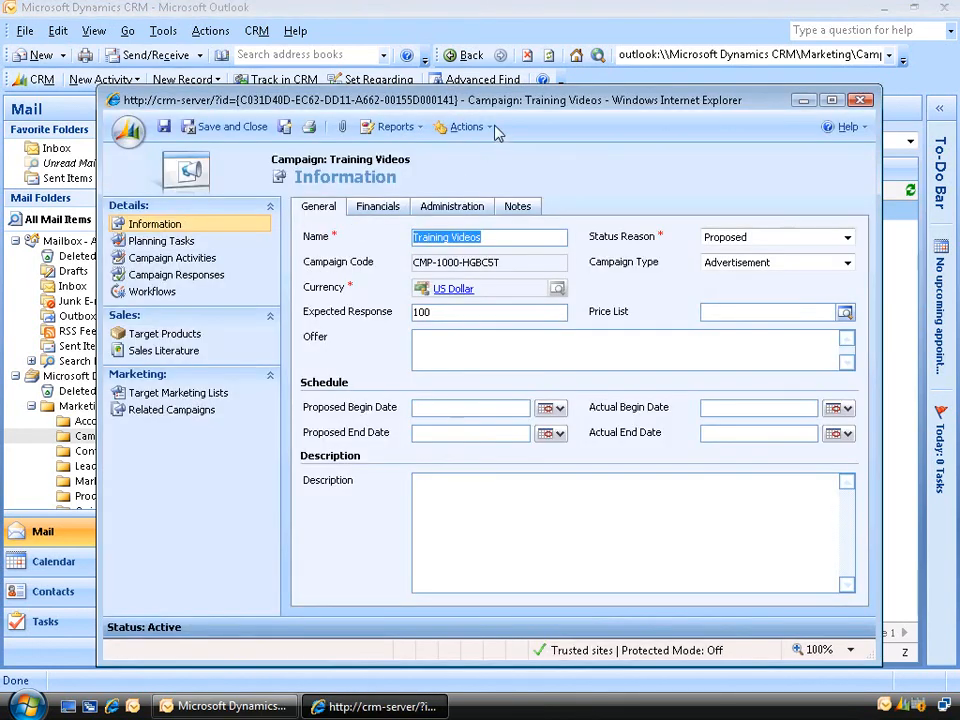
pyautogui.click(478, 127)
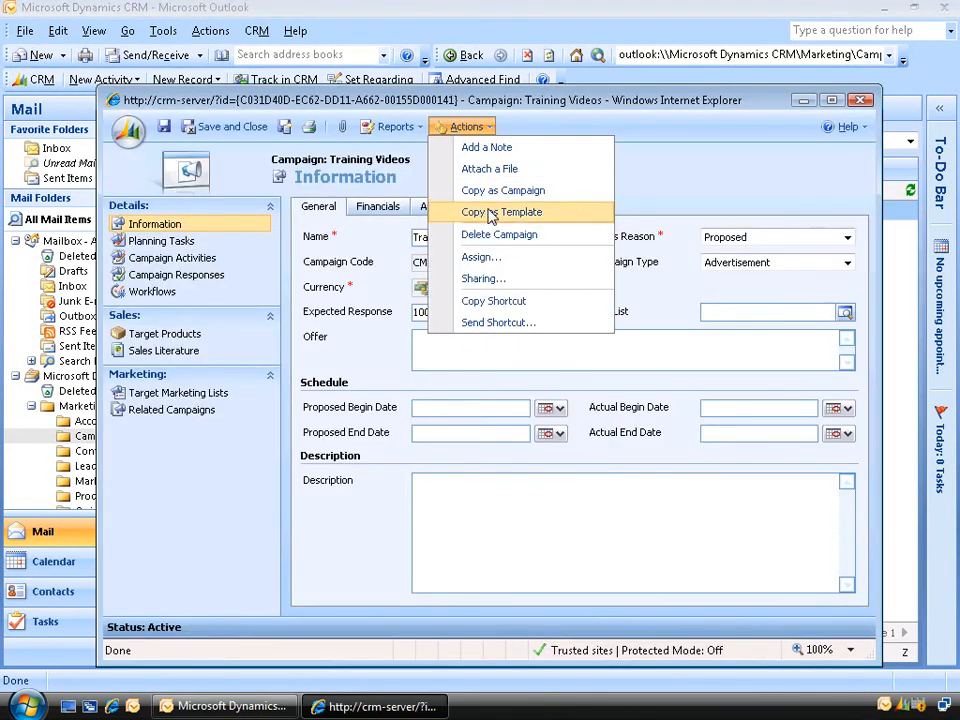
pyautogui.click(526, 214)
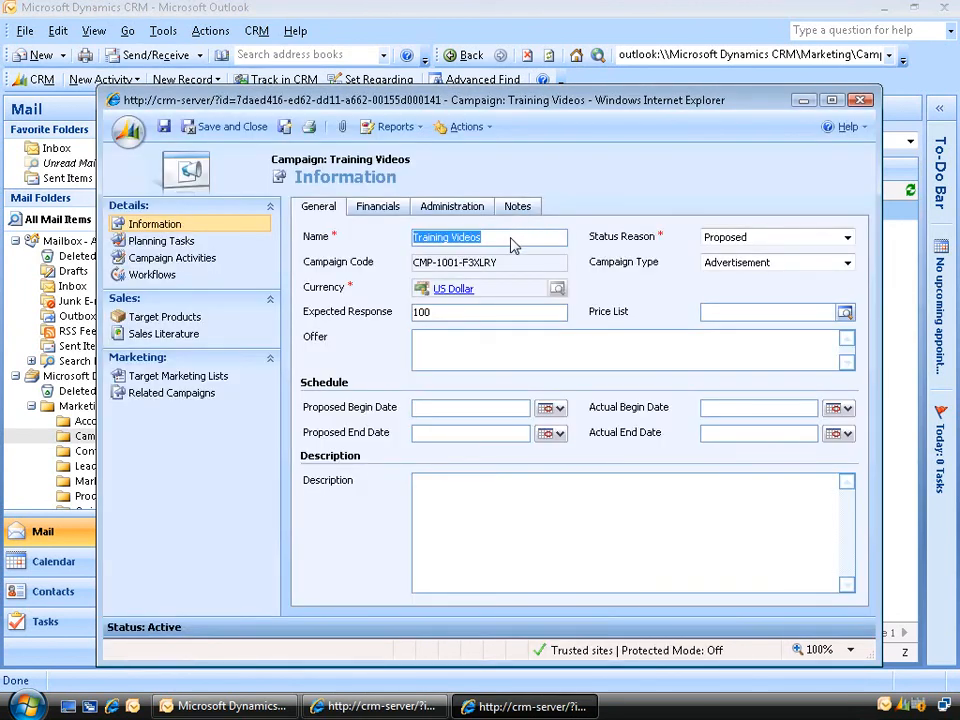
pyautogui.click(511, 239)
pyautogui.write('Copy')
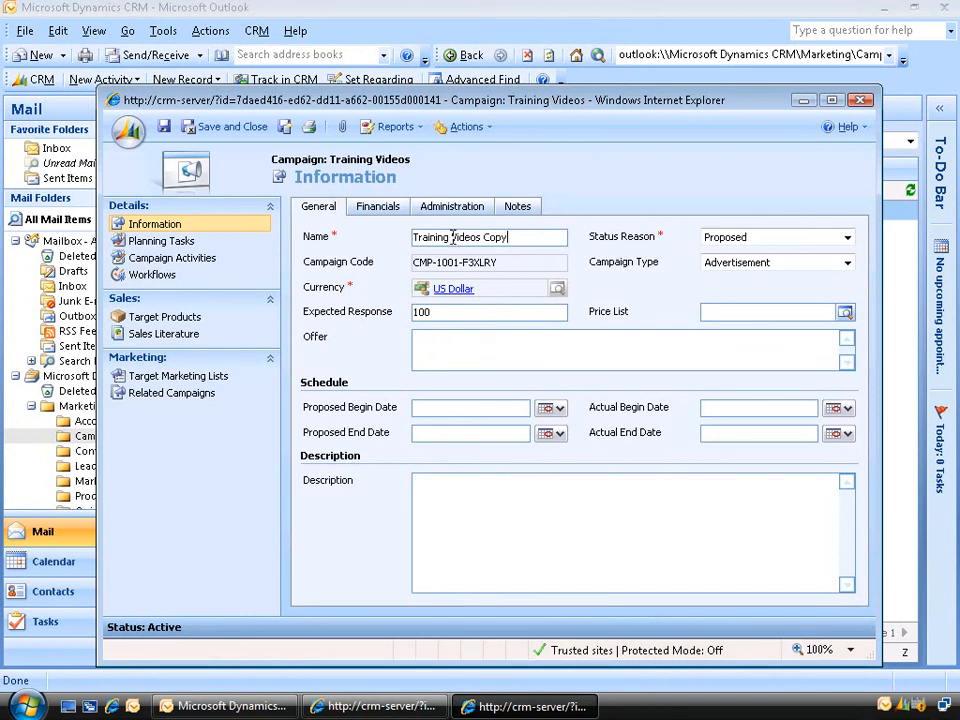
pyautogui.click(243, 134)
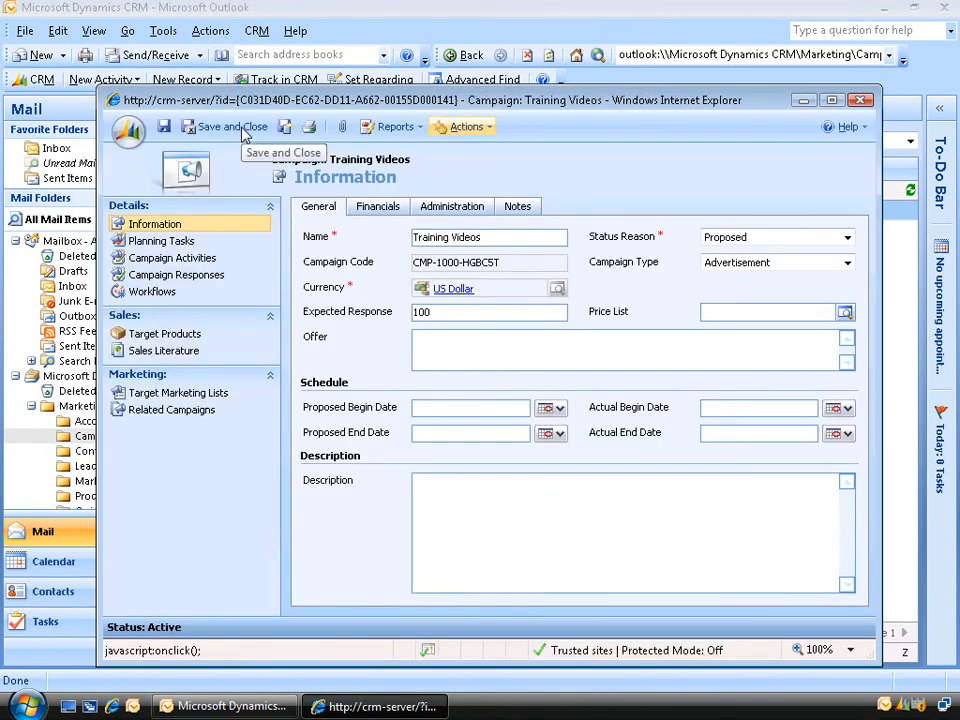
# Close the original campaign, refresh the campaigns list to check the template, and return to the Marketing area
pyautogui.click(860, 100)
pyautogui.click(909, 191)
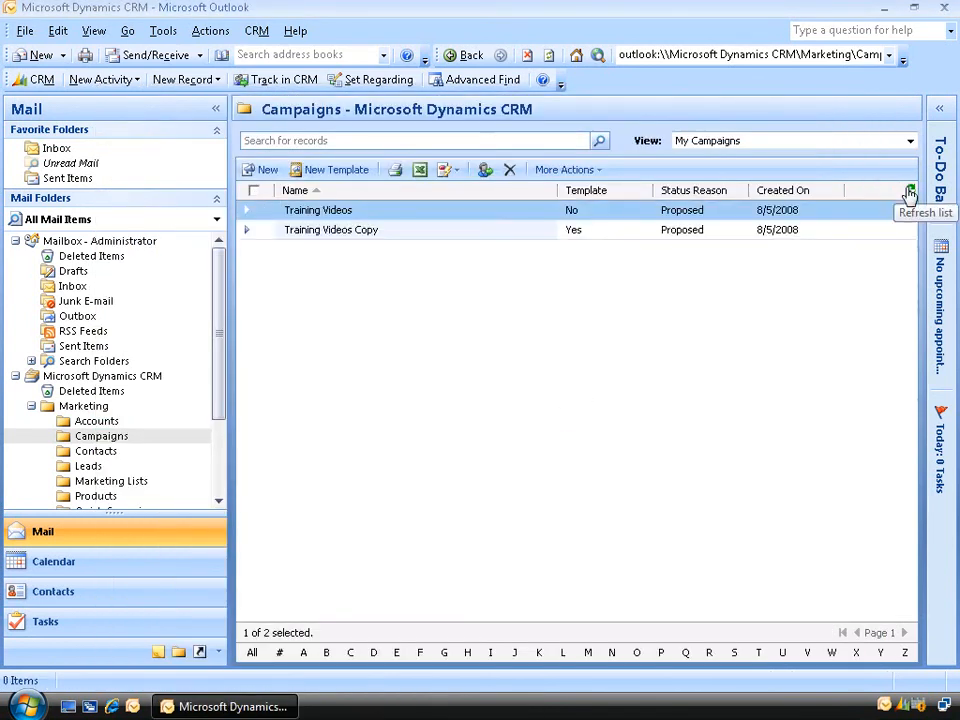
pyautogui.click(397, 234)
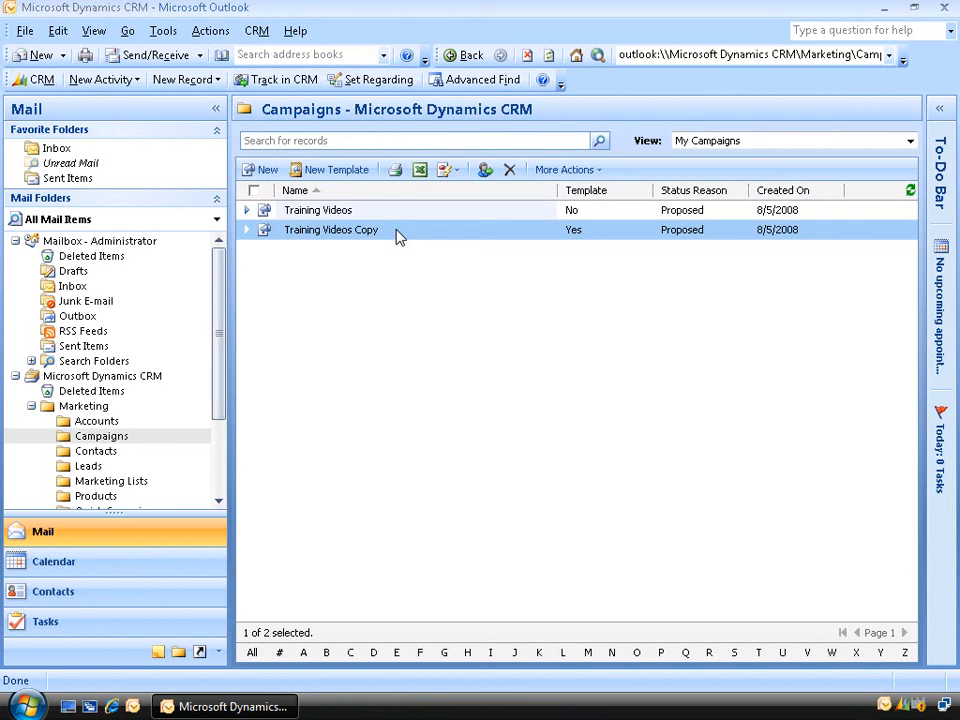
pyautogui.click(85, 408)
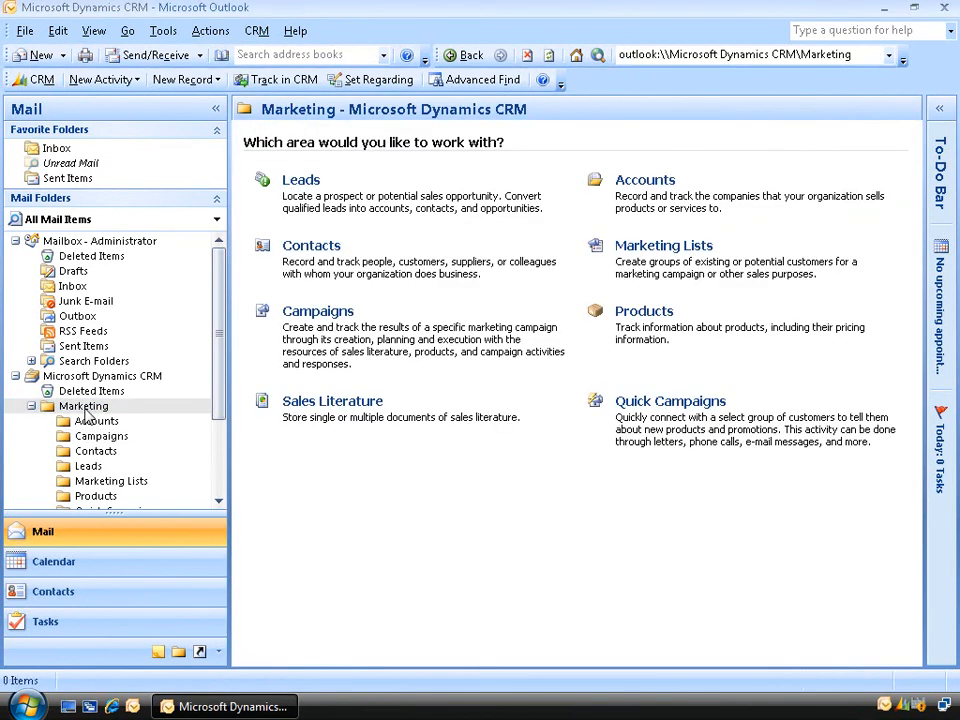
# Look at the Quick Campaigns list, and start a quick campaign from Leads for all records on the current page
pyautogui.click(685, 410)
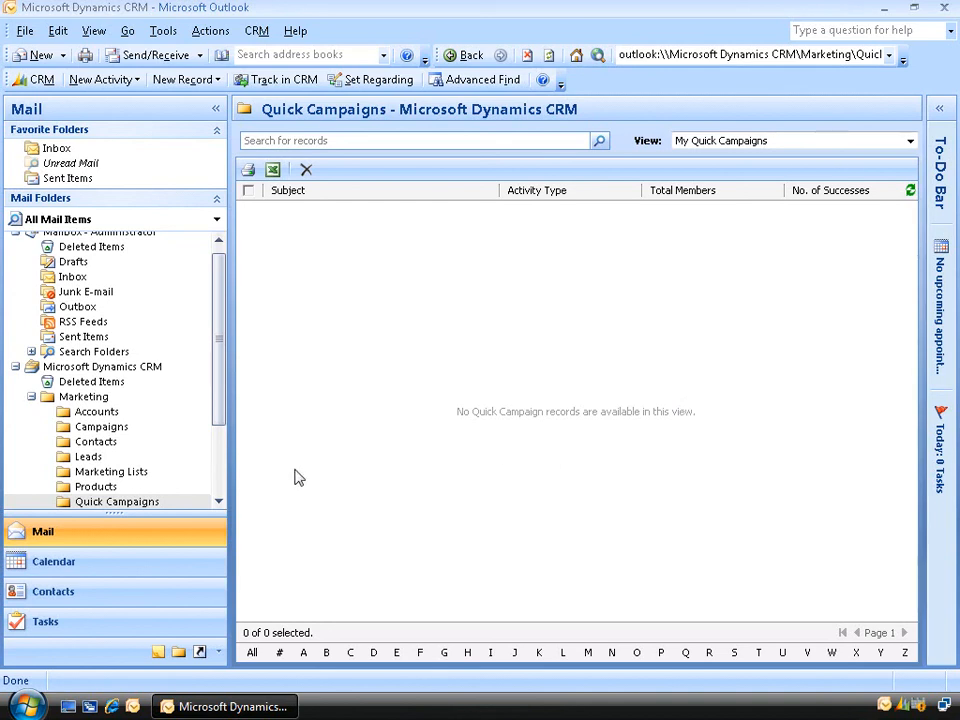
pyautogui.click(92, 457)
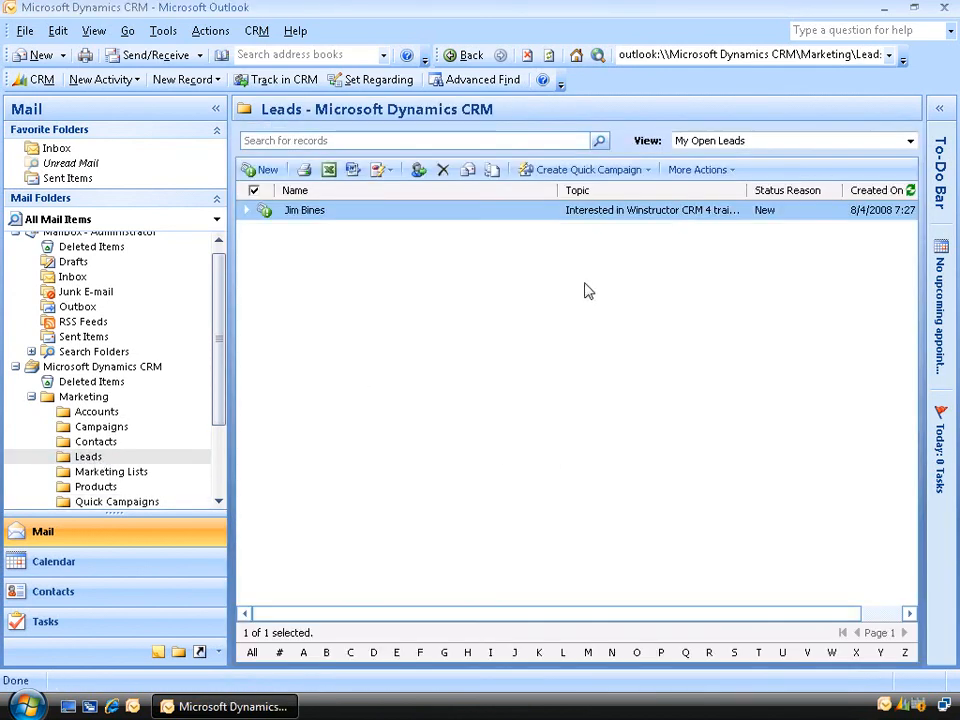
pyautogui.click(612, 175)
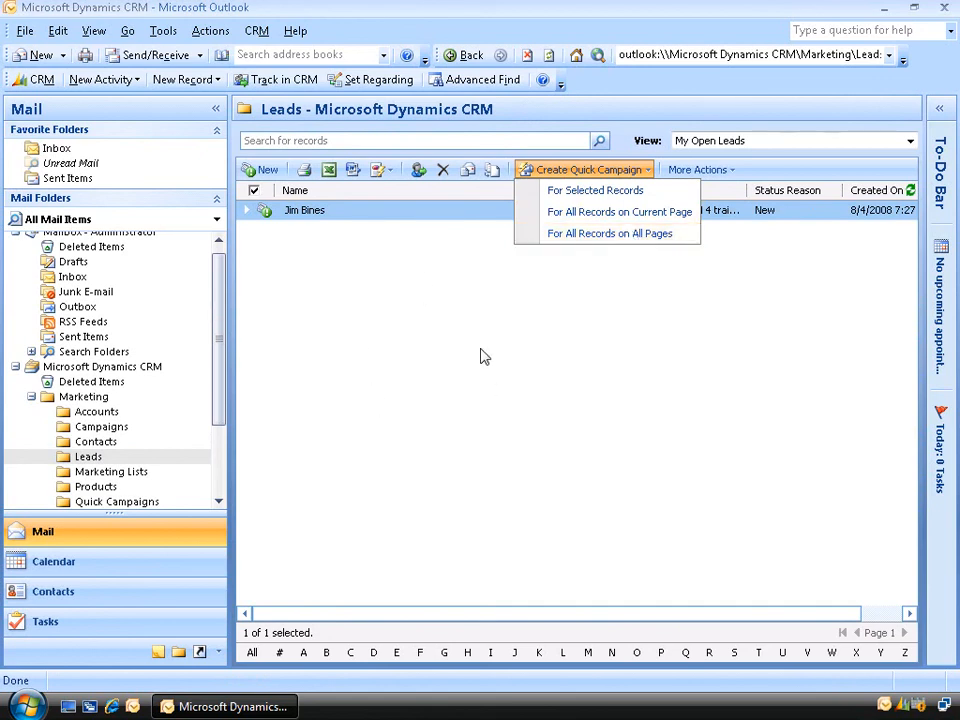
pyautogui.click(630, 212)
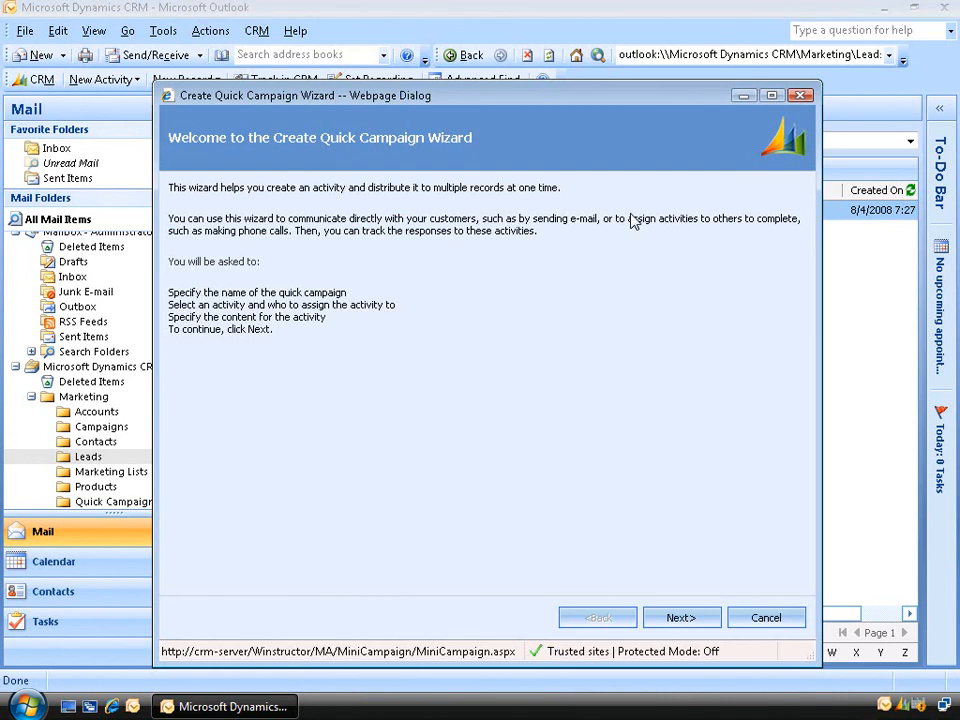
# Name the quick campaign "Contact Leads regarding CRM 4 training"
pyautogui.click(676, 619)
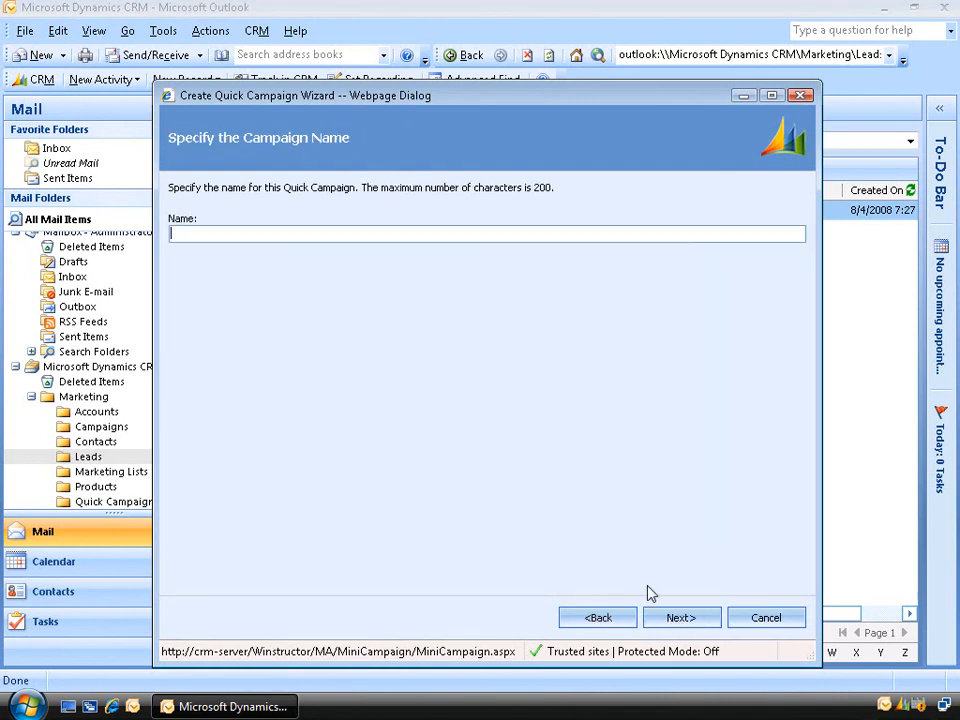
pyautogui.write('Contact Leads regarding CRM')
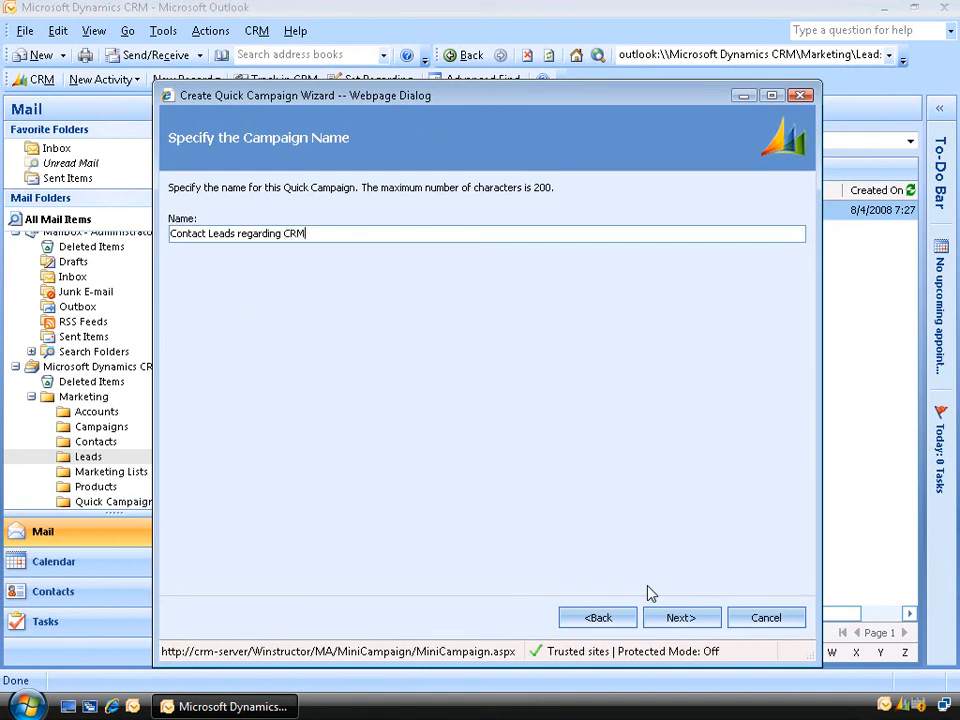
pyautogui.write(' 4 training')
pyautogui.click(676, 619)
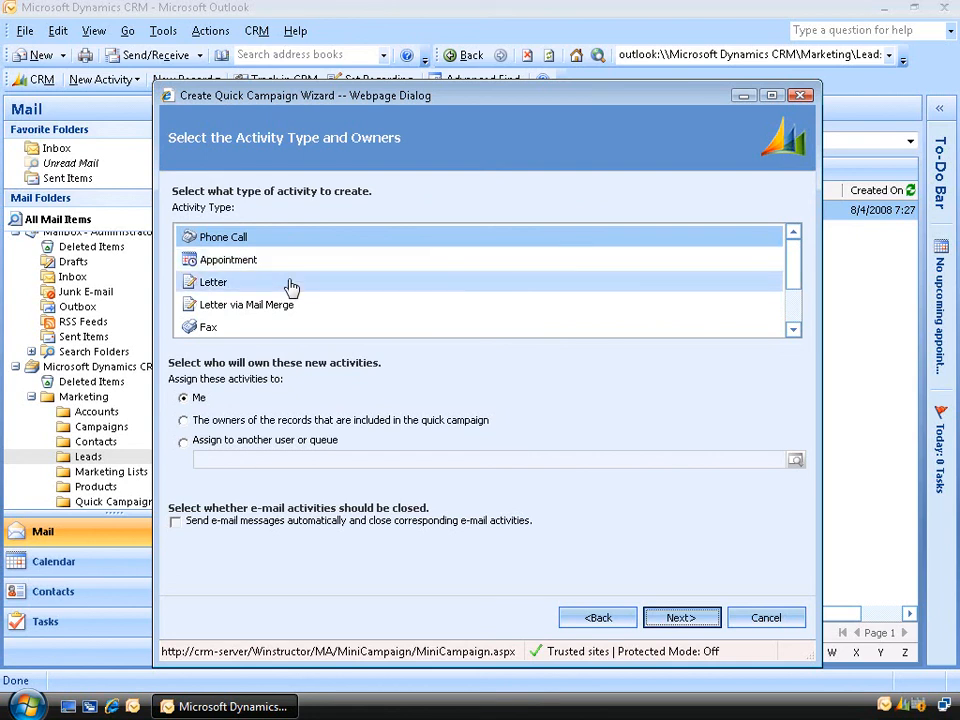
# Choose E-mail as the quick campaign's activity type, keeping Me as owner and automatic sending on, and continue to the activity content
pyautogui.moveTo(790, 260); pyautogui.dragTo(789, 306)
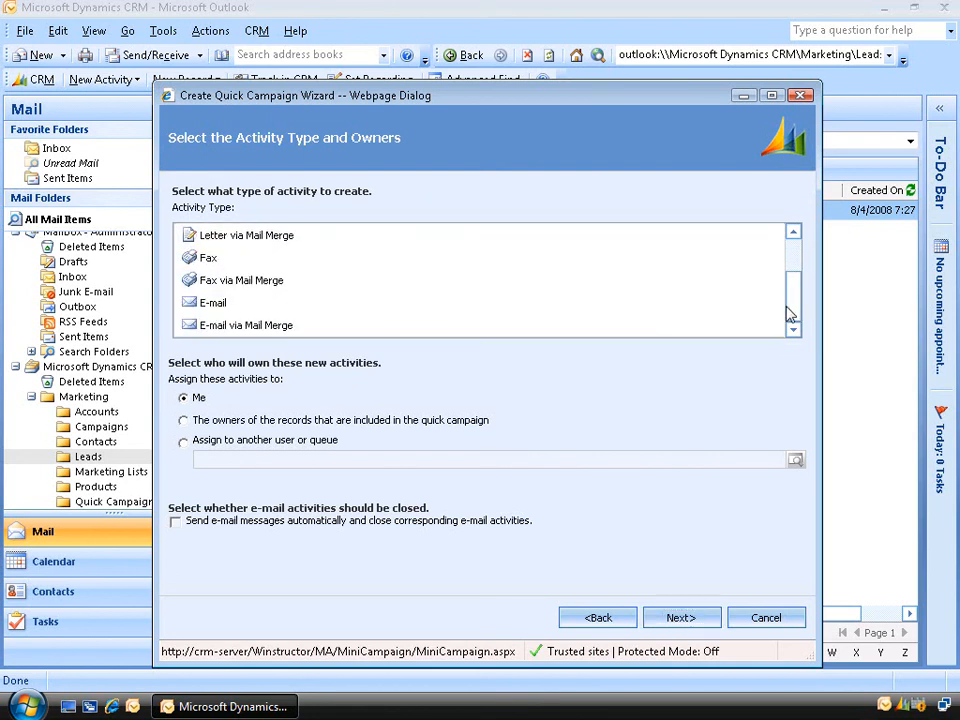
pyautogui.click(293, 313)
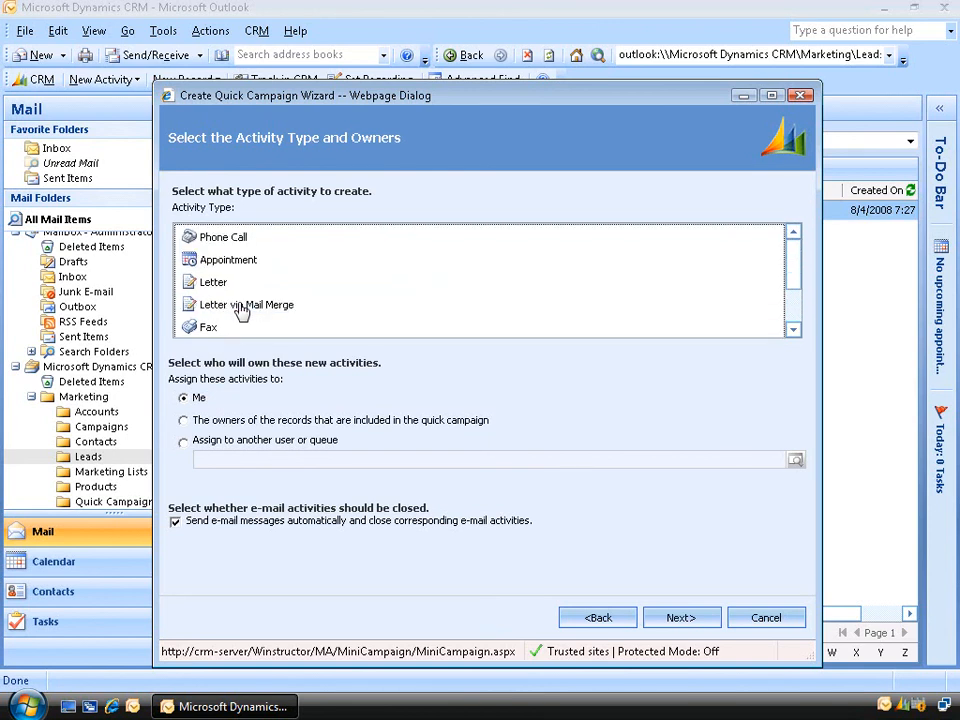
pyautogui.scroll(-2, 238, 304)
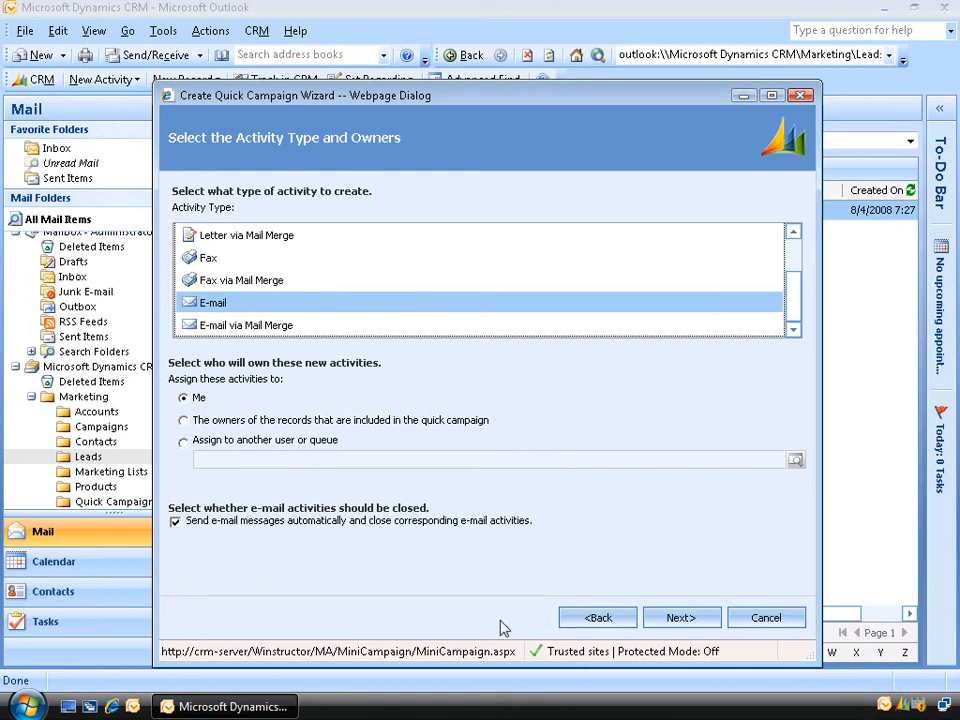
pyautogui.click(684, 619)
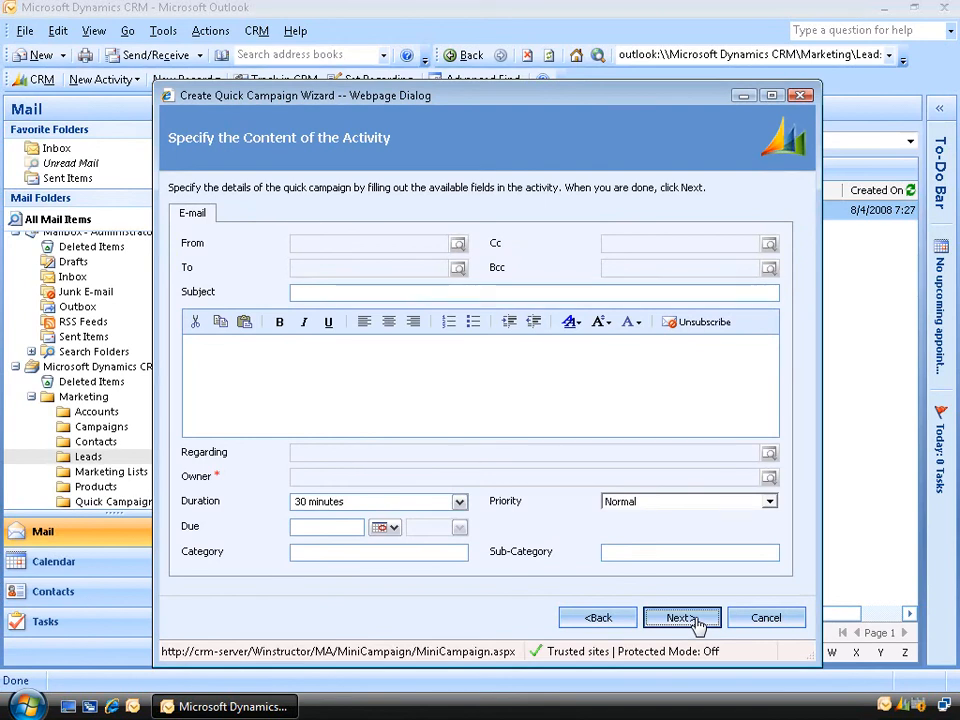
# Recheck the activity type and owner settings, and set the e-mail's subject to "Notify Leads about CRM 4 Training"
pyautogui.click(367, 290)
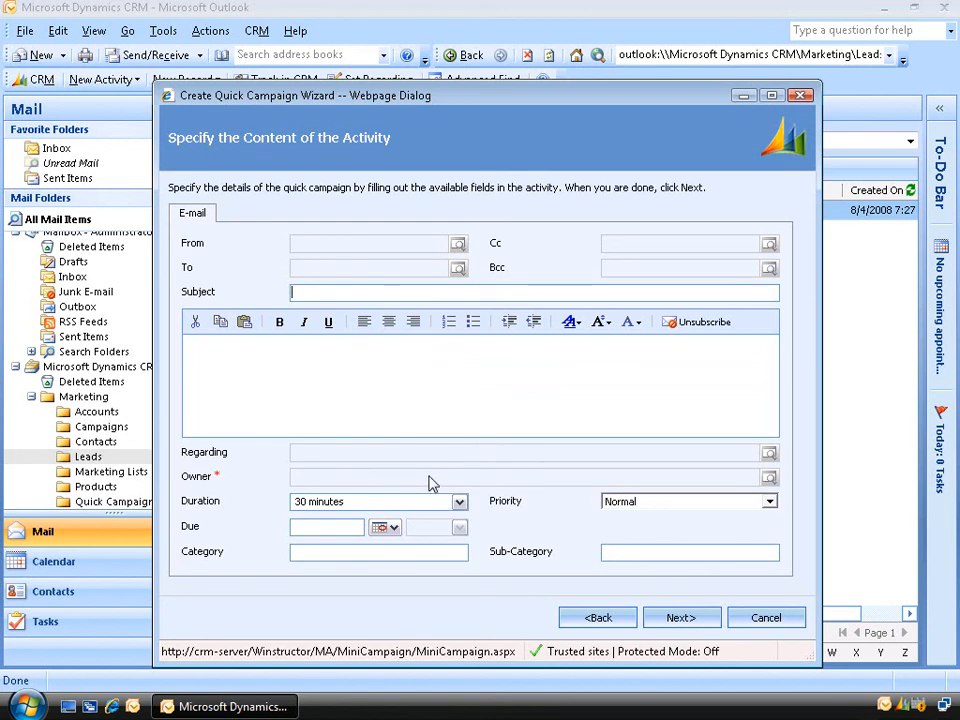
pyautogui.click(597, 619)
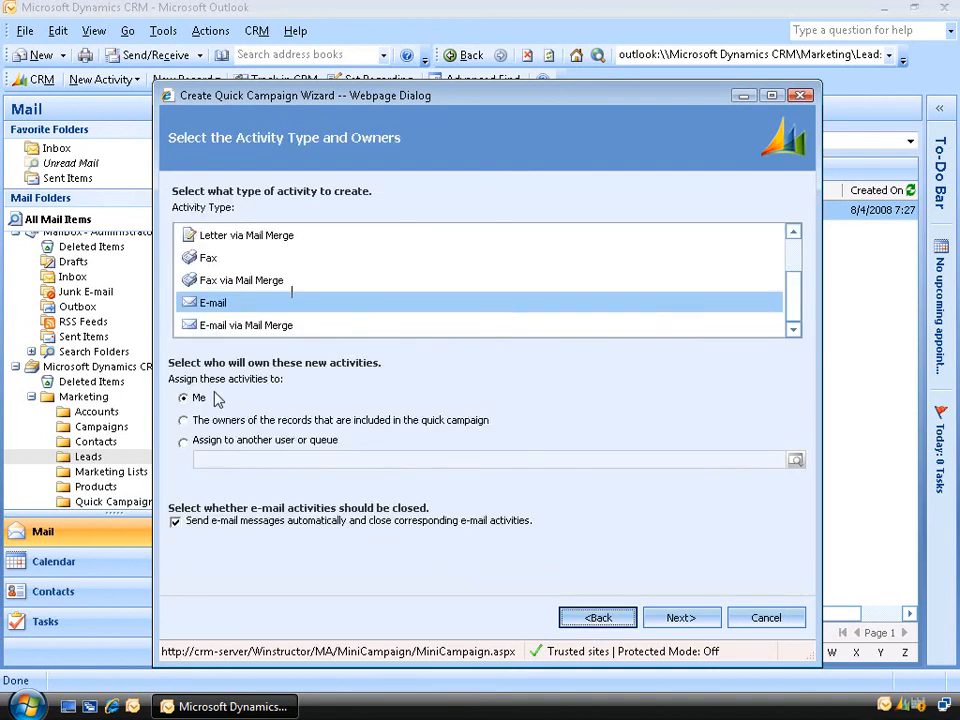
pyautogui.click(662, 616)
pyautogui.click(369, 292)
pyautogui.write('Notif')
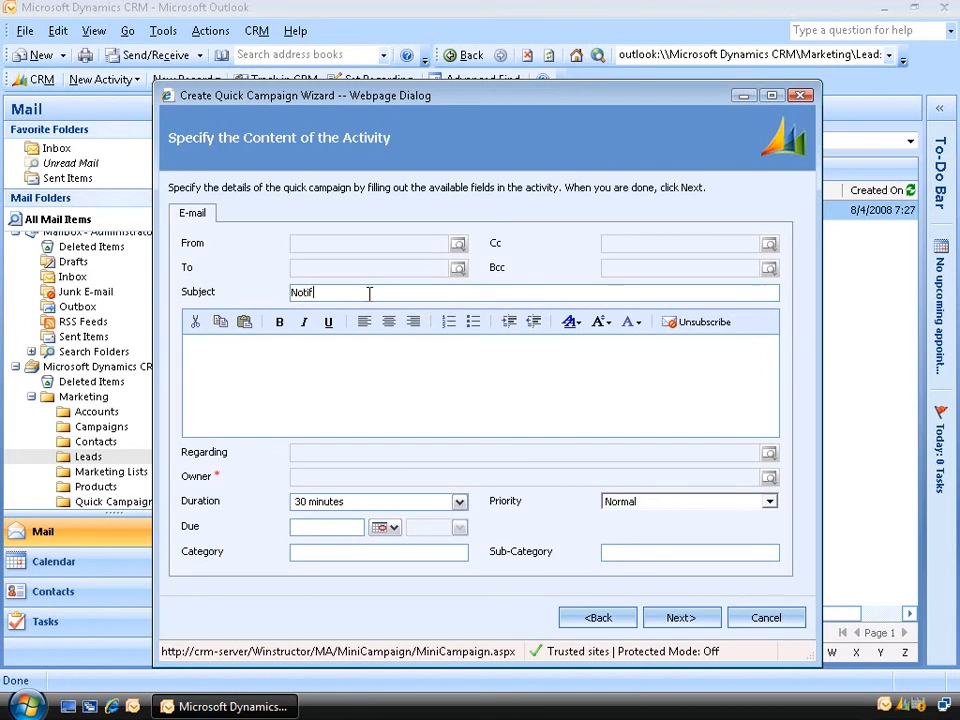
pyautogui.write('y Leads about CRM 4 Training')
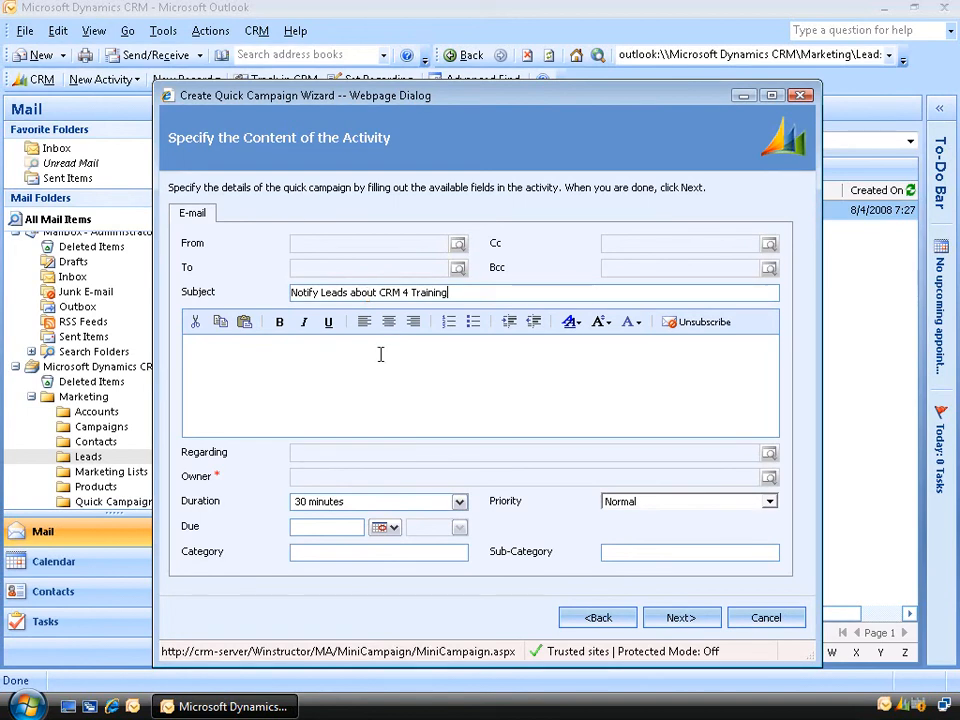
# Finish creating the quick campaign and open the Quick Campaigns list to check it
pyautogui.click(681, 620)
pyautogui.click(681, 619)
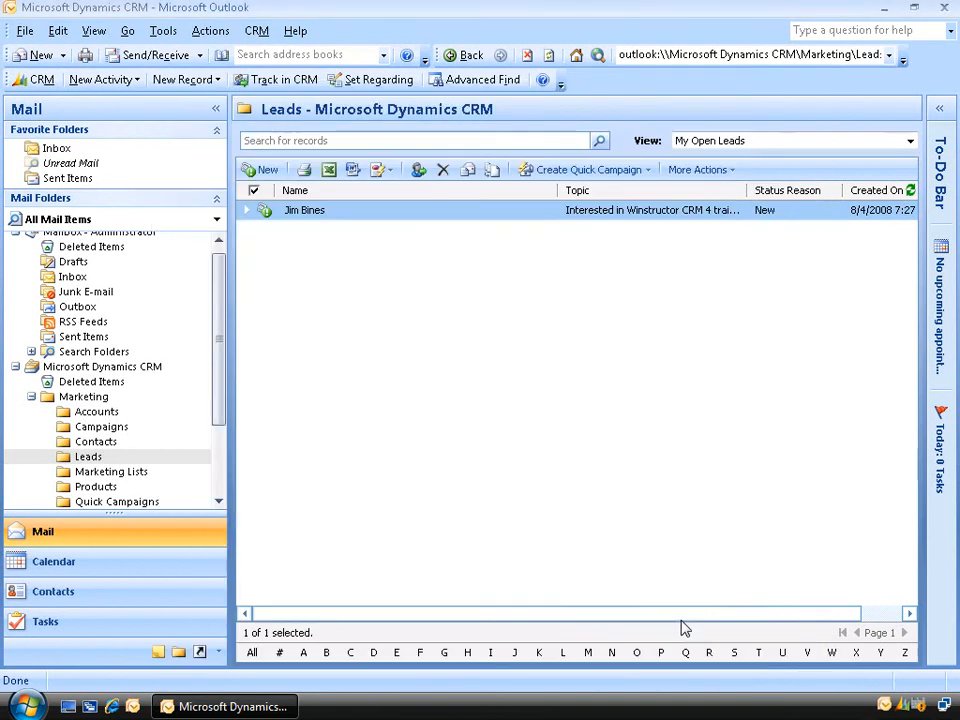
pyautogui.click(125, 505)
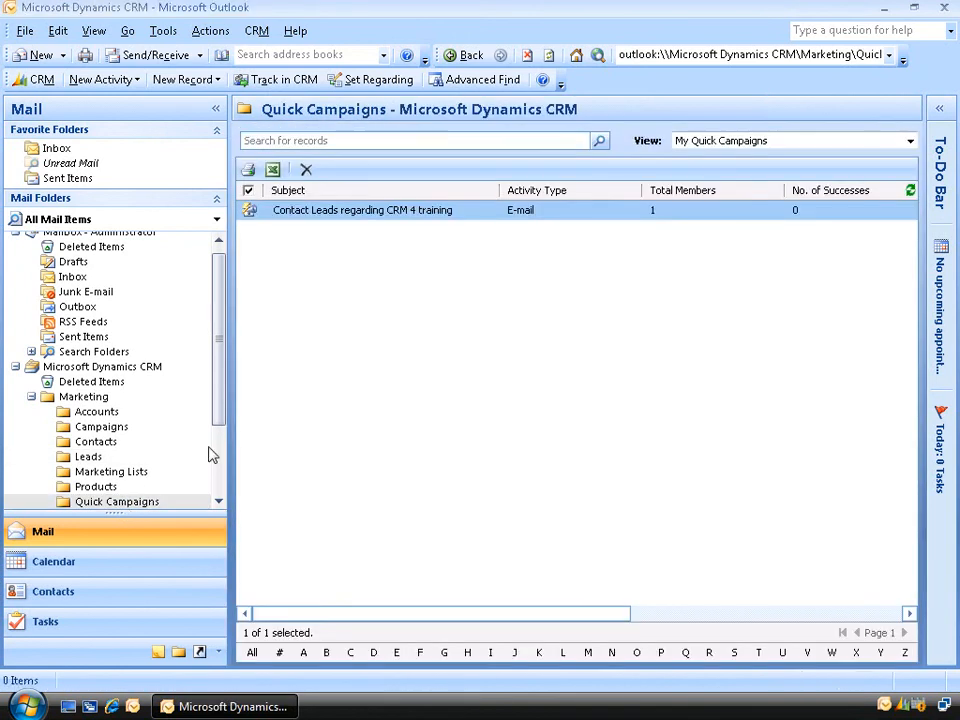